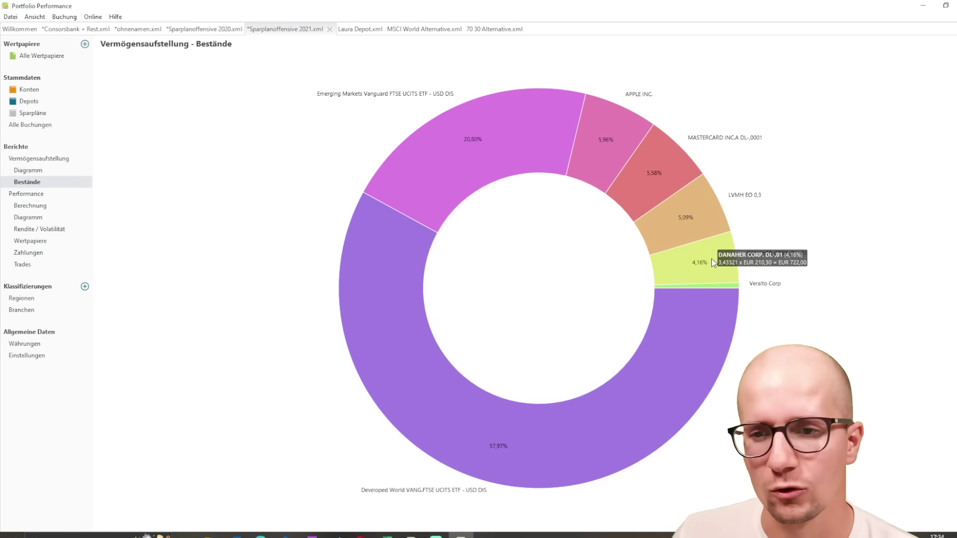
- Review the November 2023 transactions of the Referenzkonto in the Consorsbank + Rest.xml portfolio
click(73, 30)
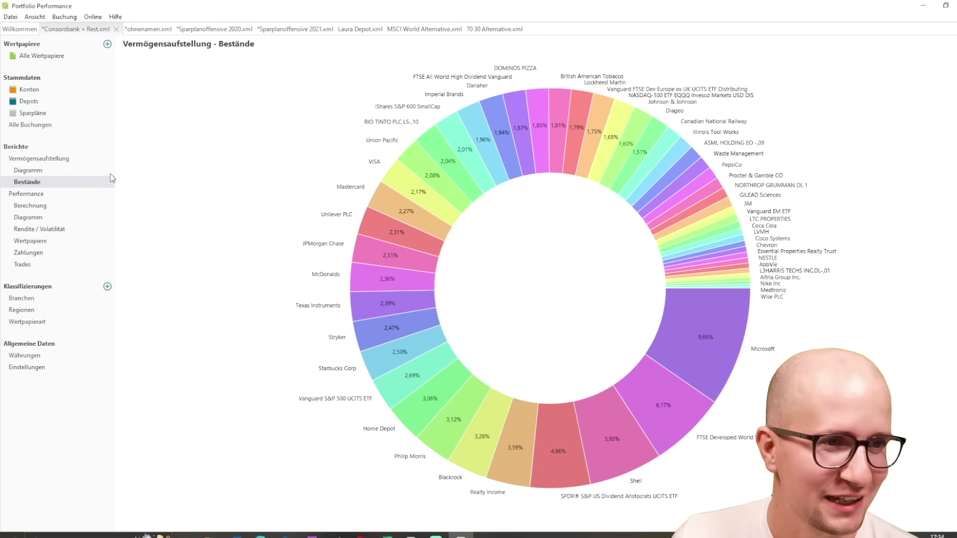
click(29, 90)
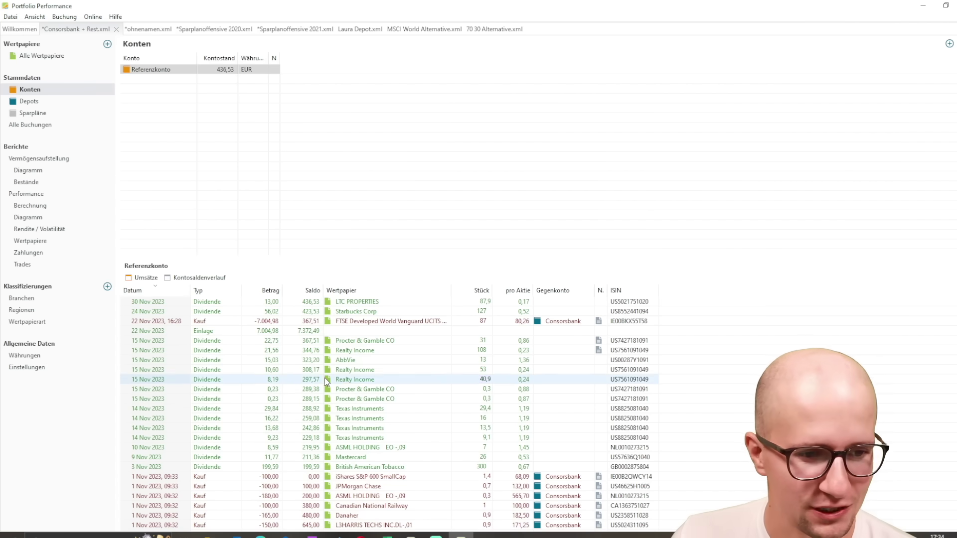
scroll(324, 379, down, 2)
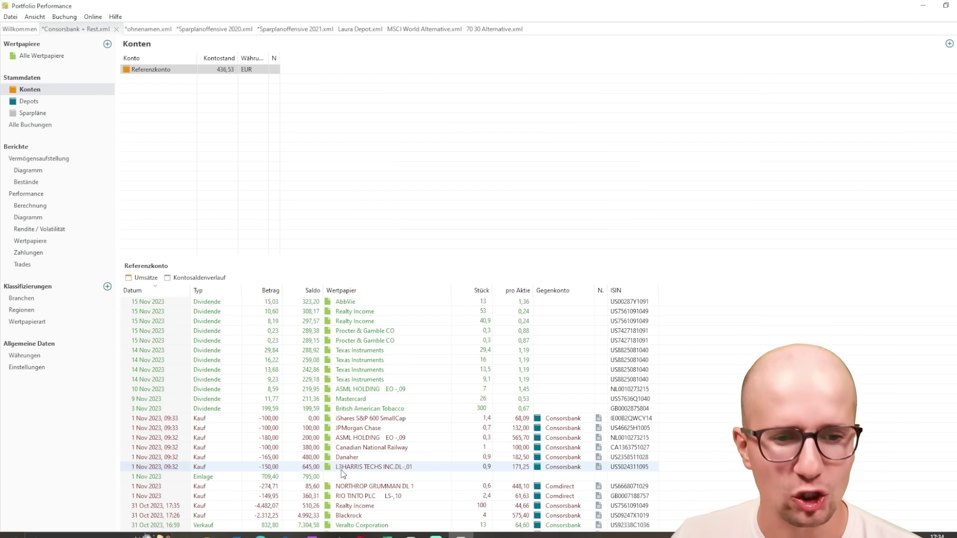
scroll(342, 463, down, 1)
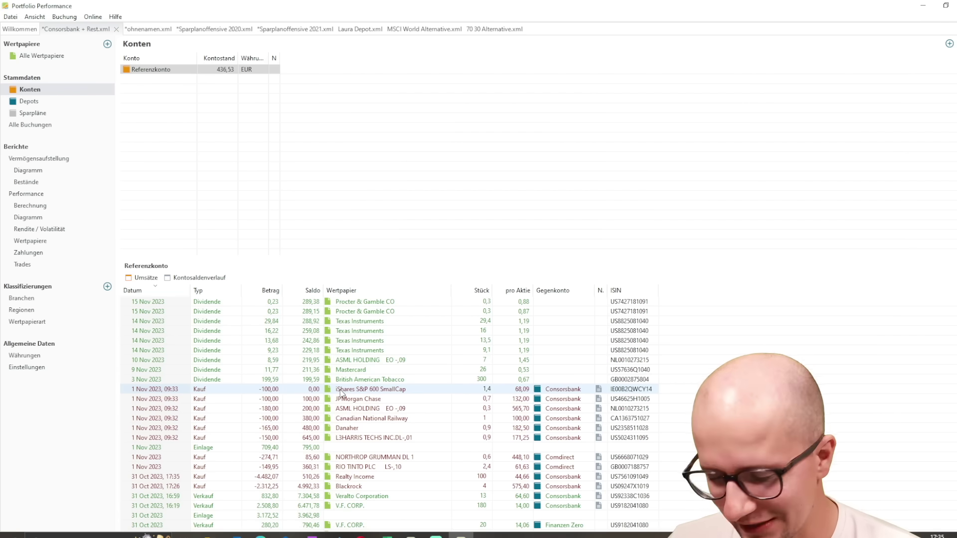
scroll(342, 393, up, 1)
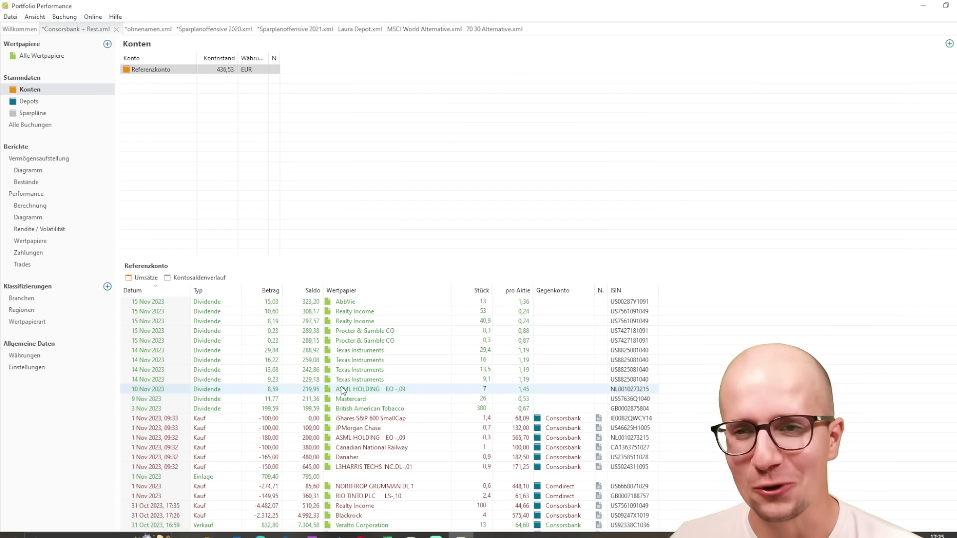
scroll(341, 387, up, 2)
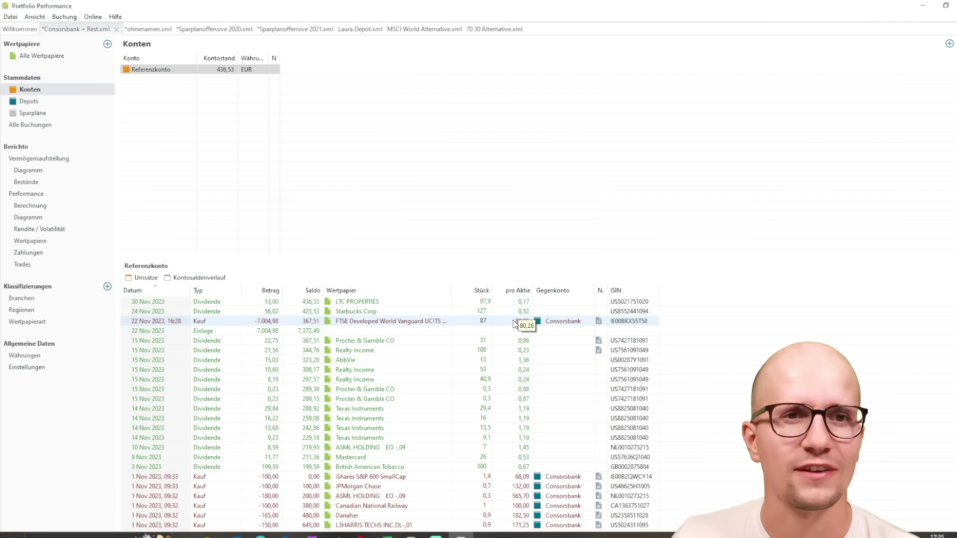
scroll(316, 344, down, 2)
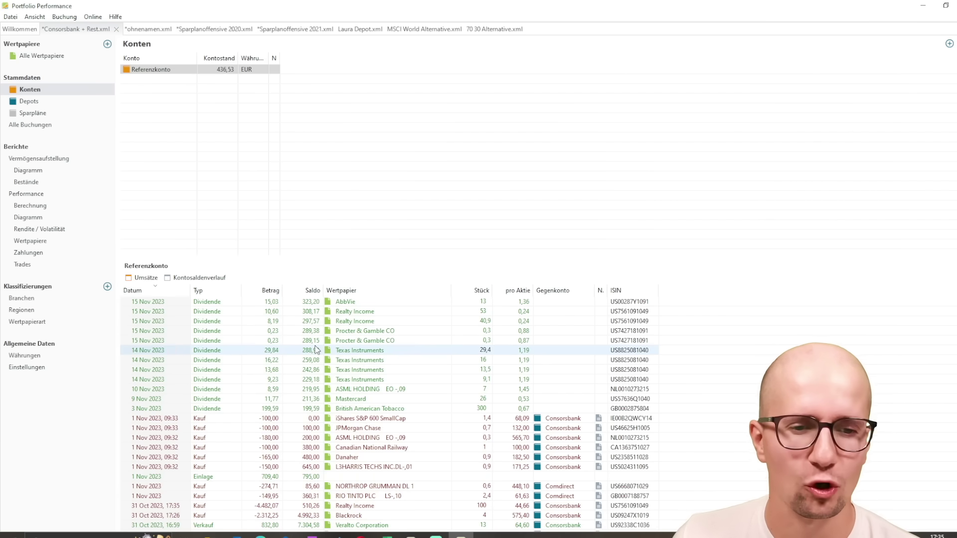
scroll(316, 349, up, 2)
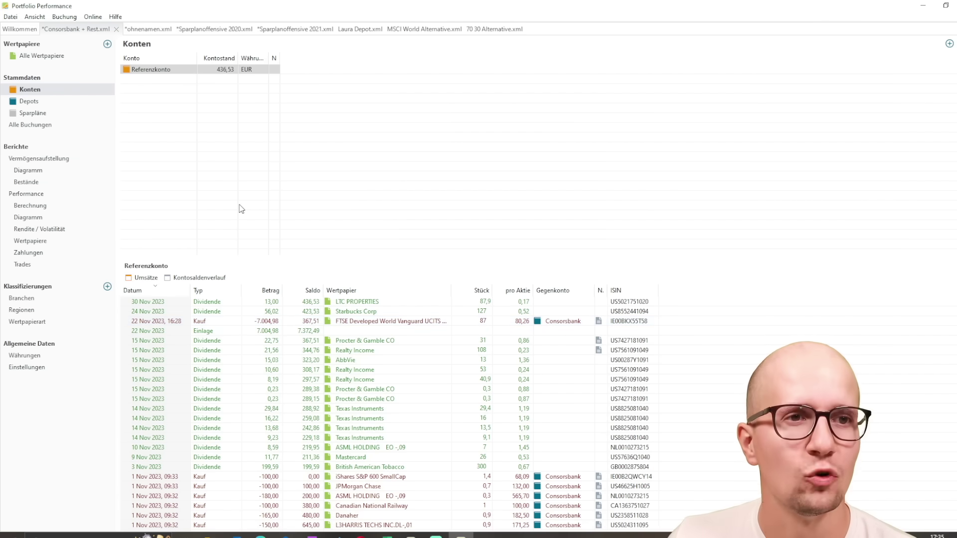
- Examine the November dividends in the monthly payment charts of Consorsbank + Rest.xml and ohnenamen.xml
click(26, 254)
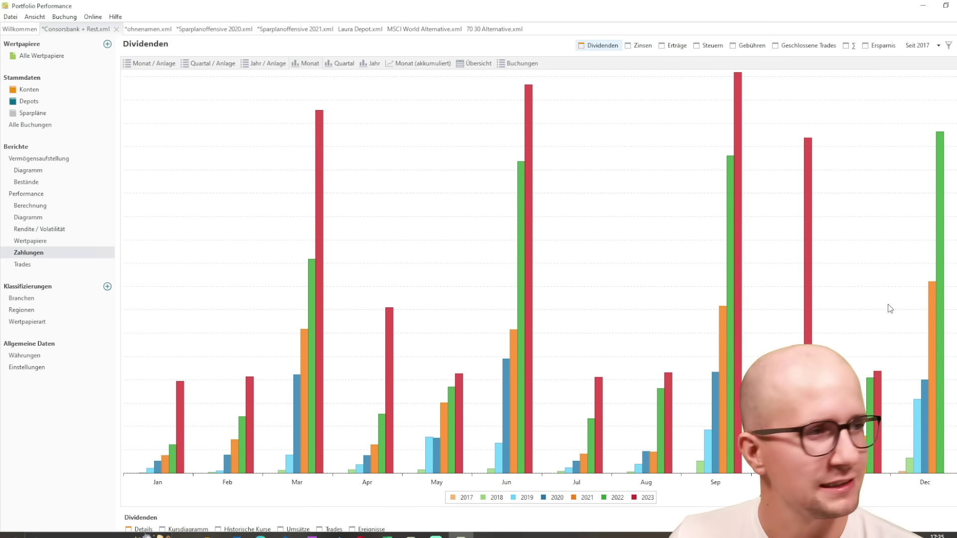
click(886, 242)
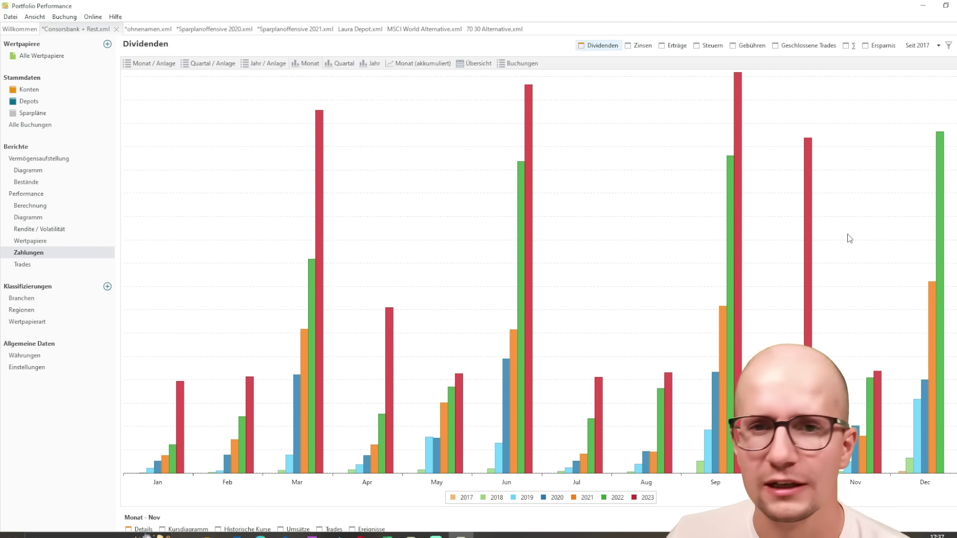
click(139, 30)
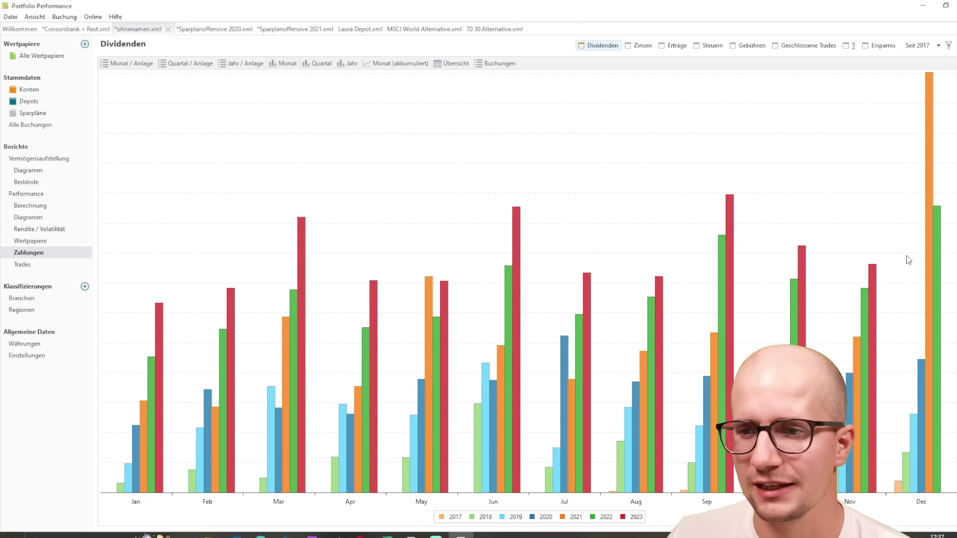
mouse_move(861, 206)
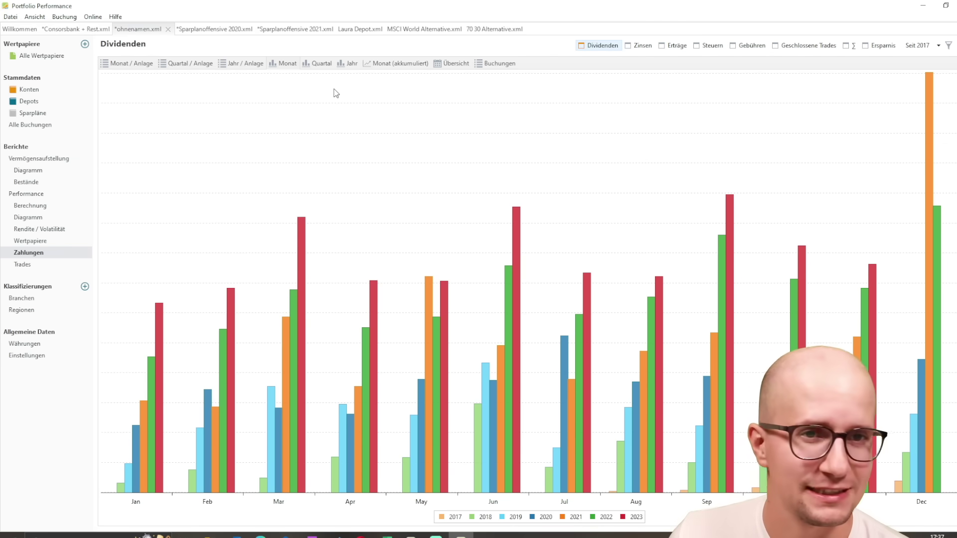
- Compare the ohnenamen.xml dividends by quarter, month and year, including the Q3 and September breakdowns, and return to the monthly chart
click(315, 66)
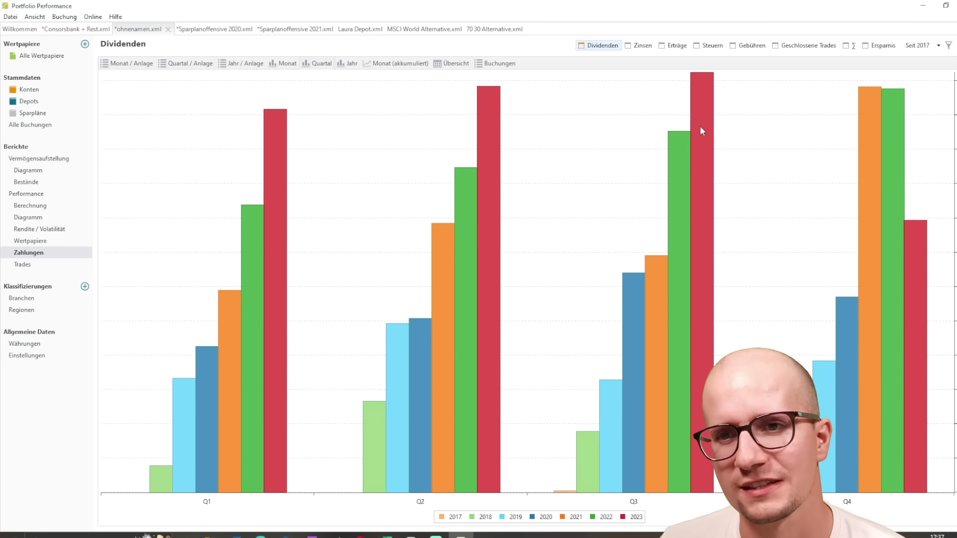
mouse_move(704, 135)
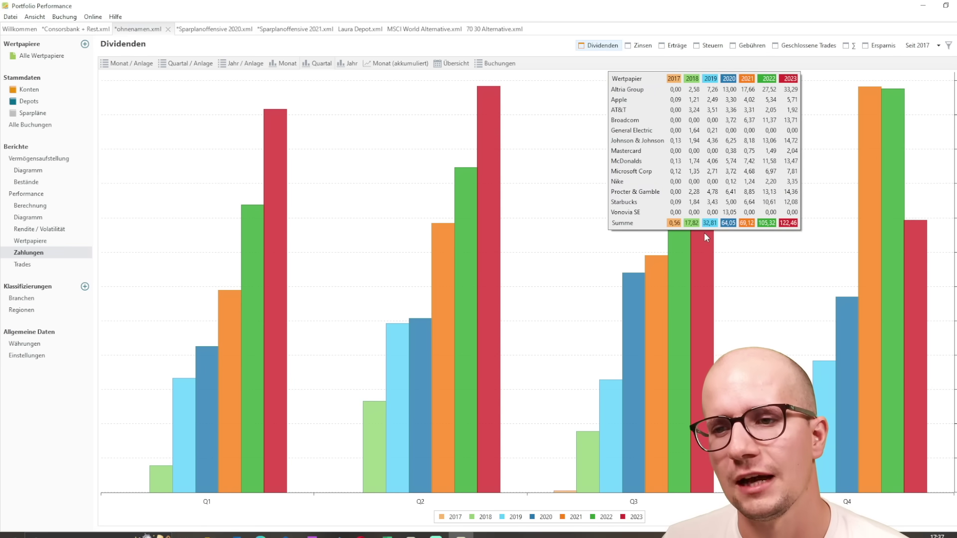
click(282, 64)
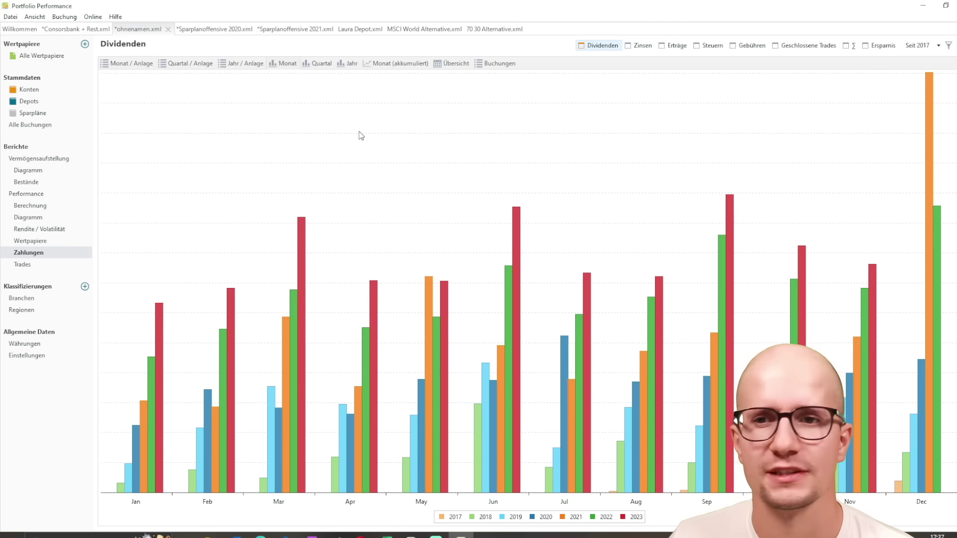
mouse_move(731, 218)
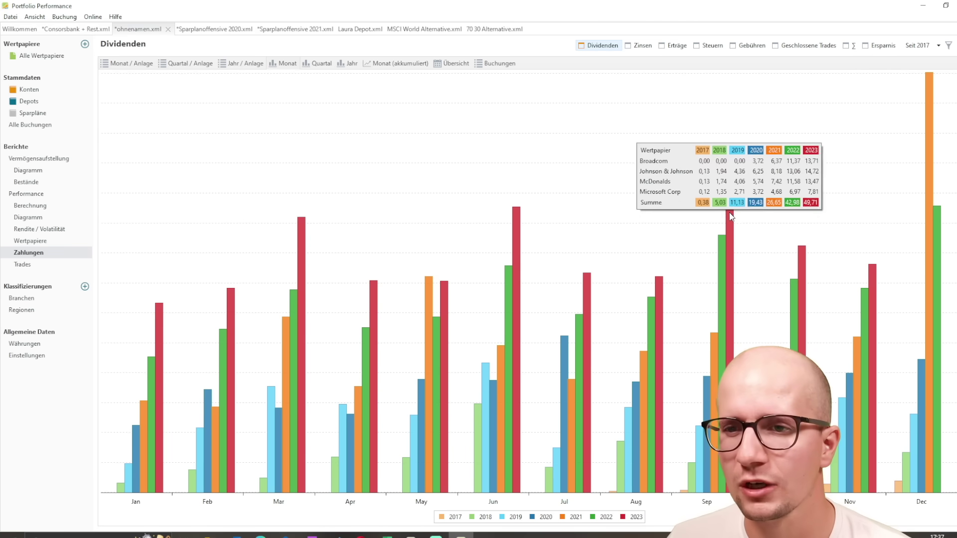
click(315, 63)
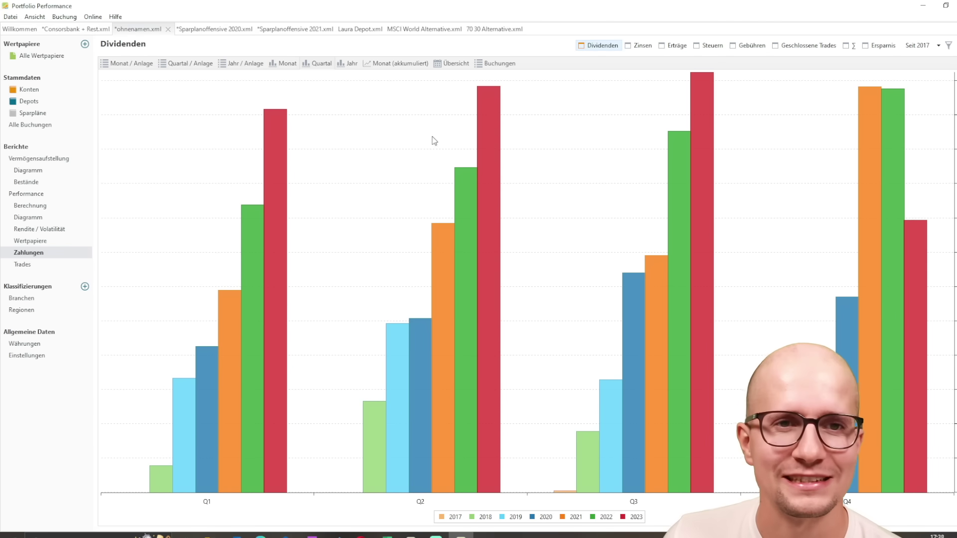
click(348, 64)
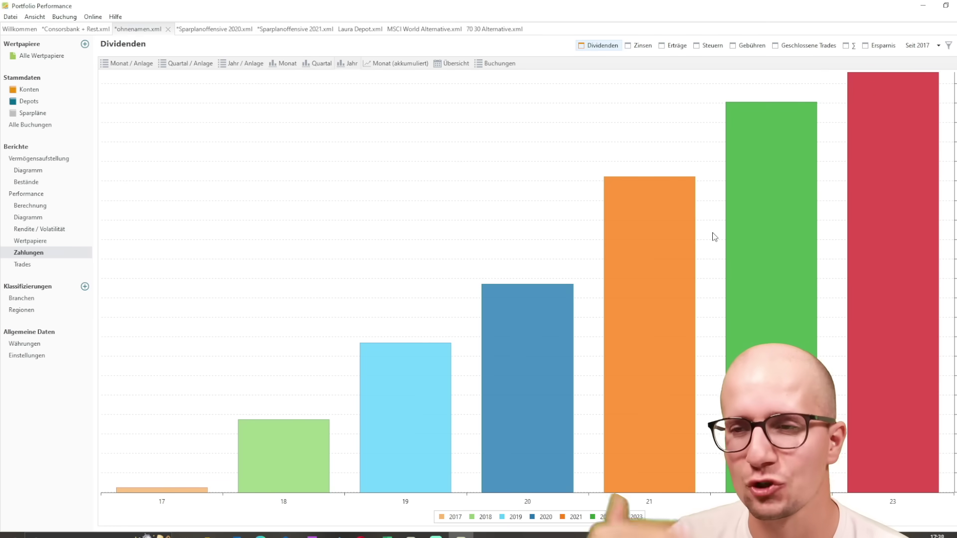
click(276, 65)
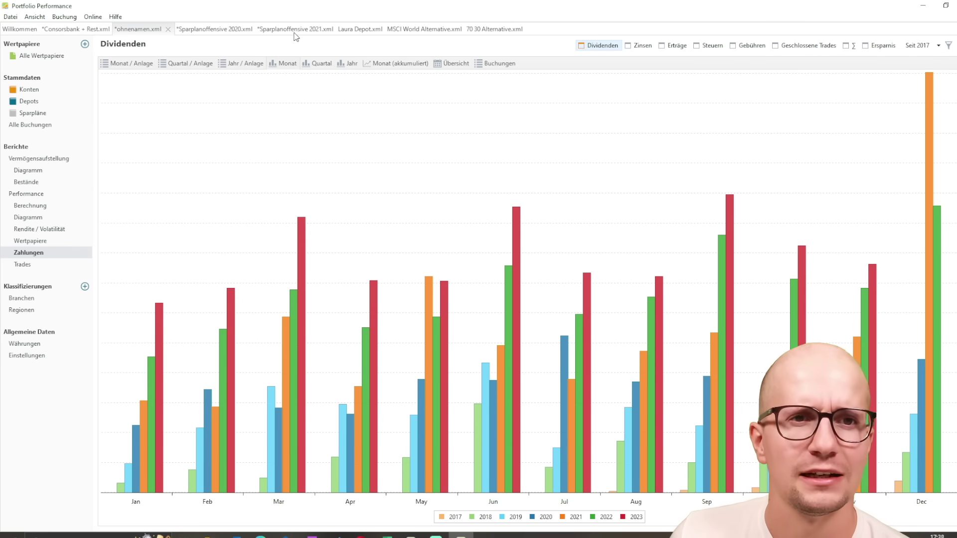
- Check the November dividends in the payment charts of Sparplanoffensive 2020.xml and Sparplanoffensive 2021.xml
click(211, 28)
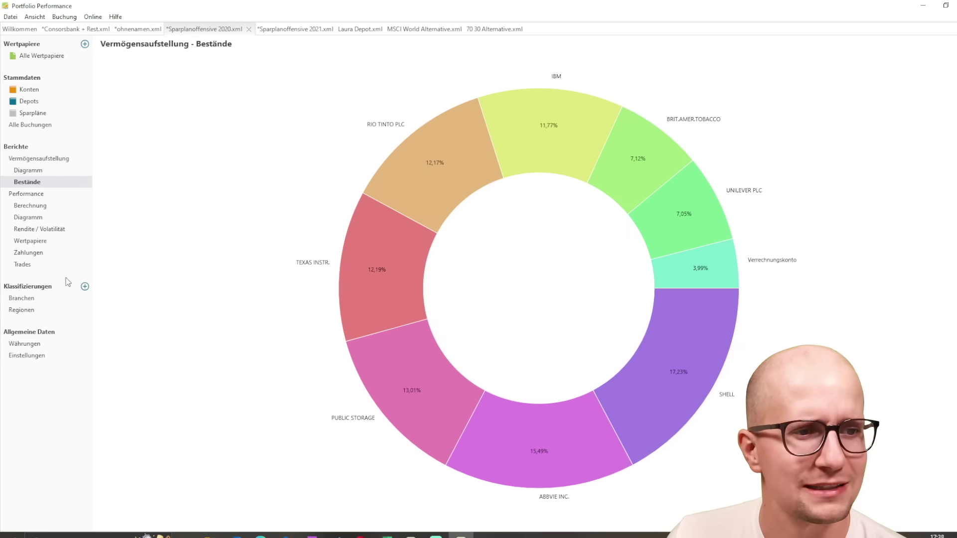
click(30, 252)
mouse_move(866, 345)
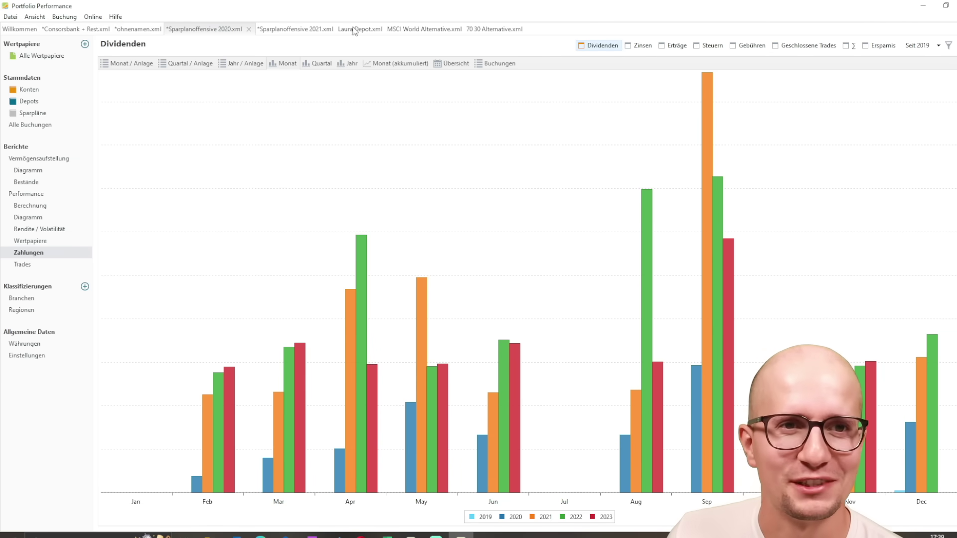
click(295, 28)
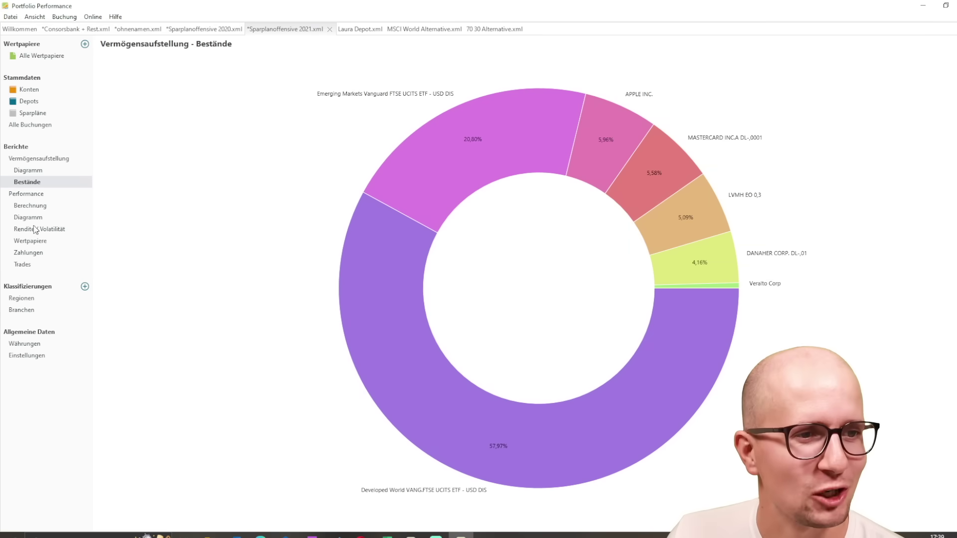
click(29, 254)
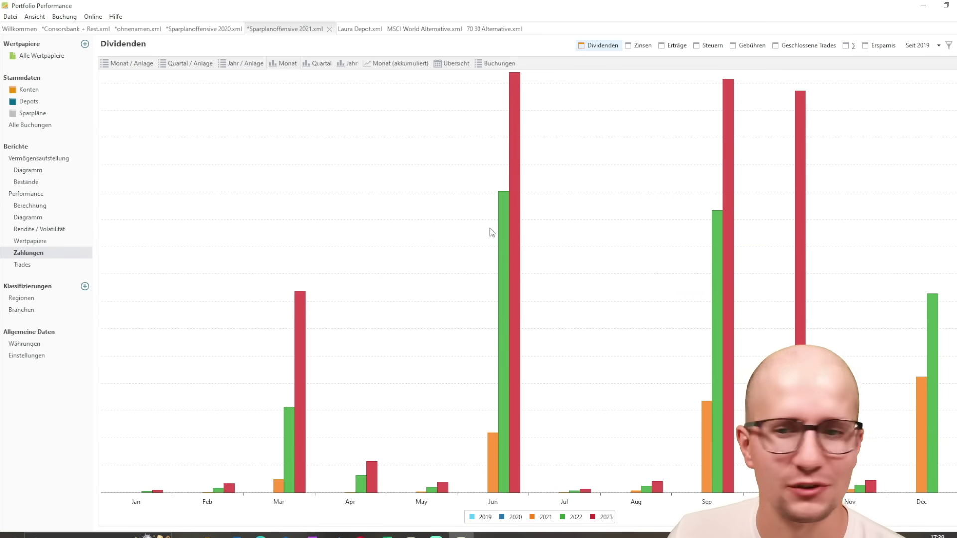
mouse_move(864, 267)
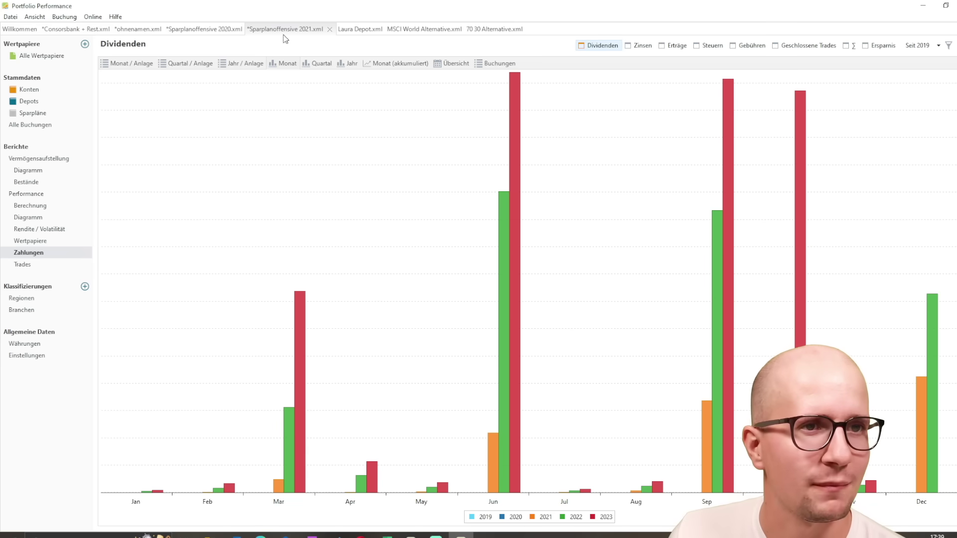
- Recheck the November dividend breakdowns of Sparplanoffensive 2020.xml and ohnenamen.xml
click(214, 28)
mouse_move(852, 166)
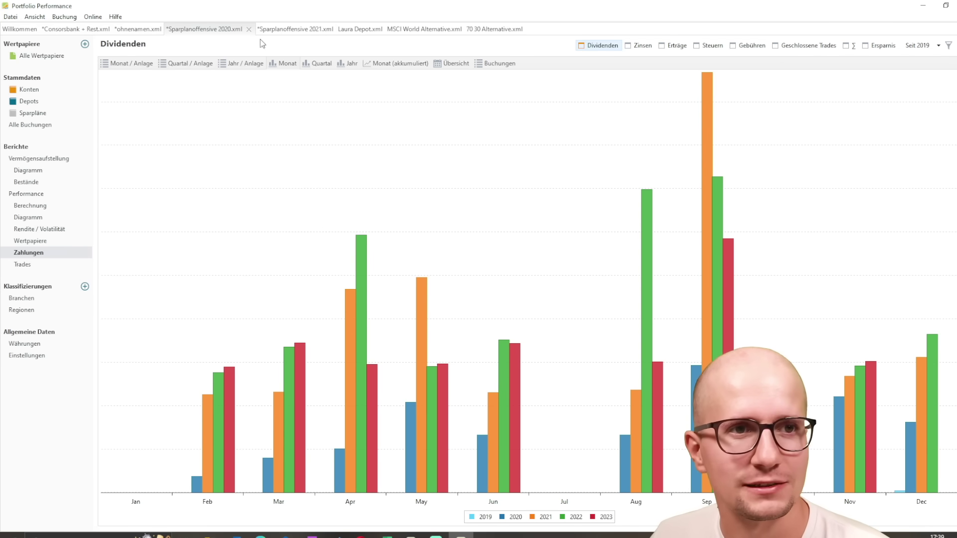
click(138, 28)
mouse_move(865, 145)
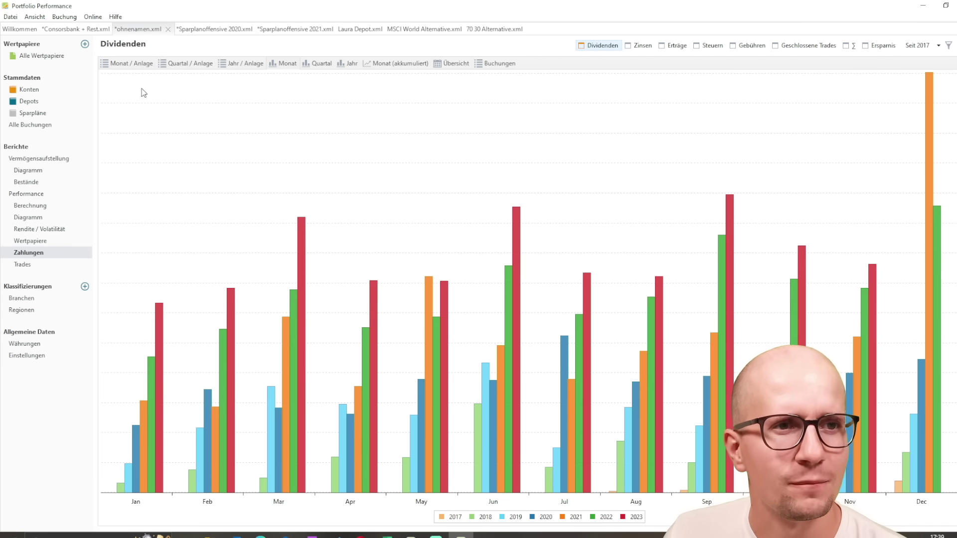
- Compare the performance charts of Consorsbank + Rest.xml and ohnenamen.xml against their benchmarks, ending on Consorsbank + Rest.xml
click(79, 31)
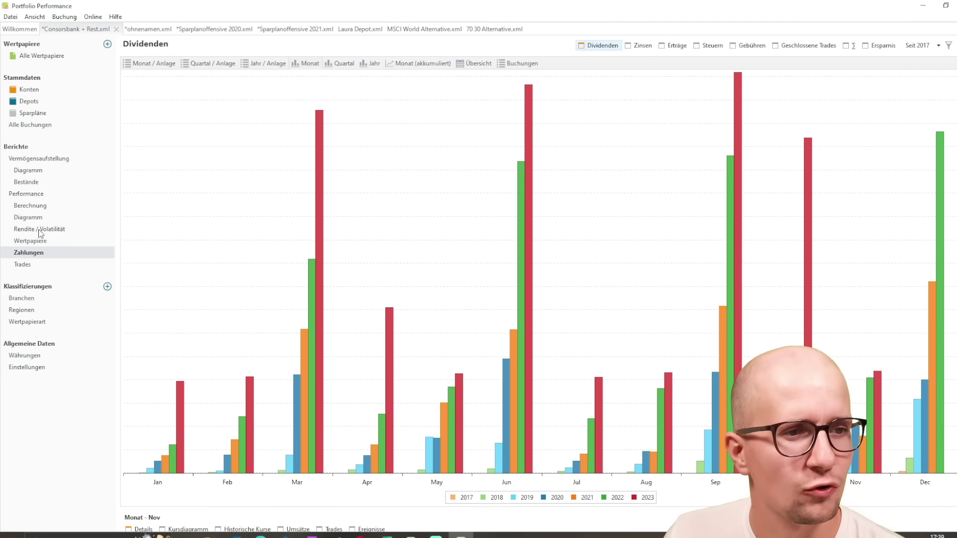
click(25, 219)
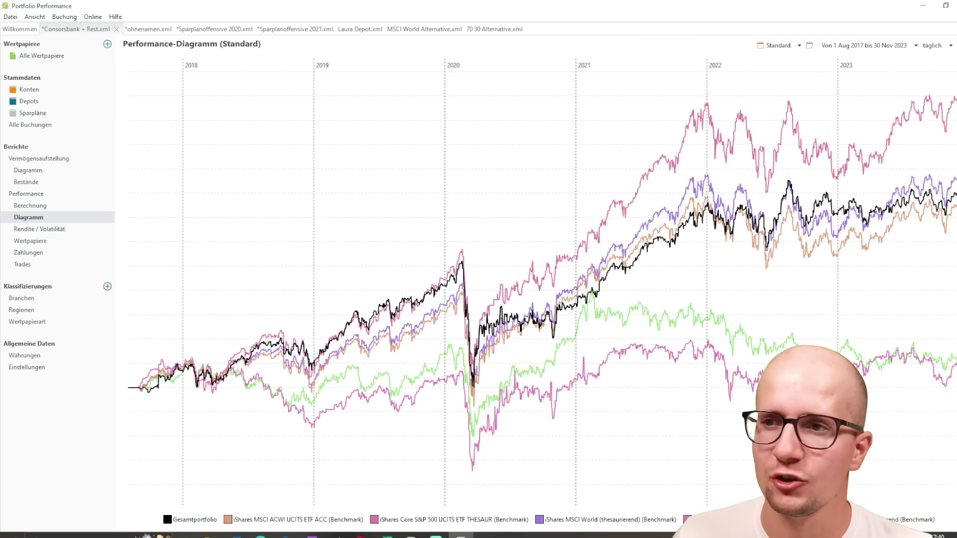
click(138, 29)
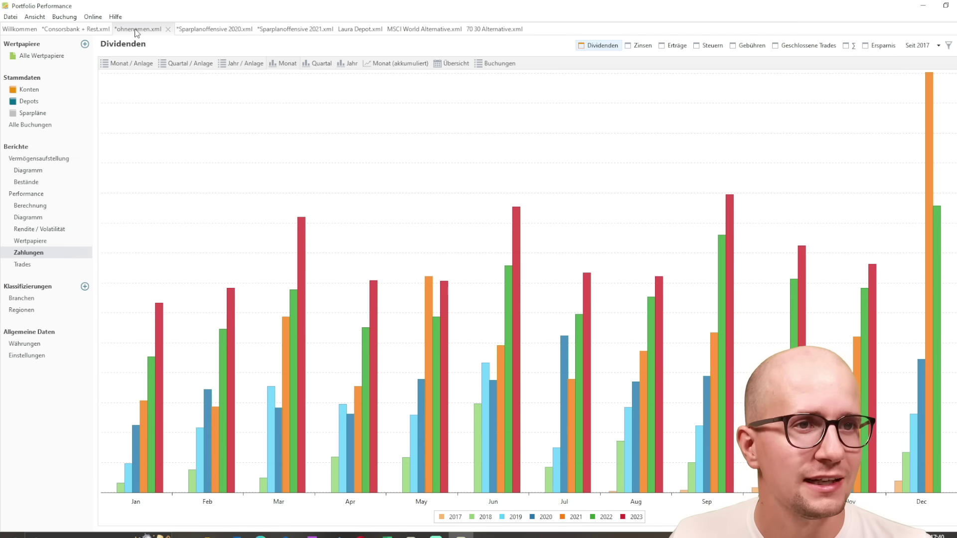
click(22, 218)
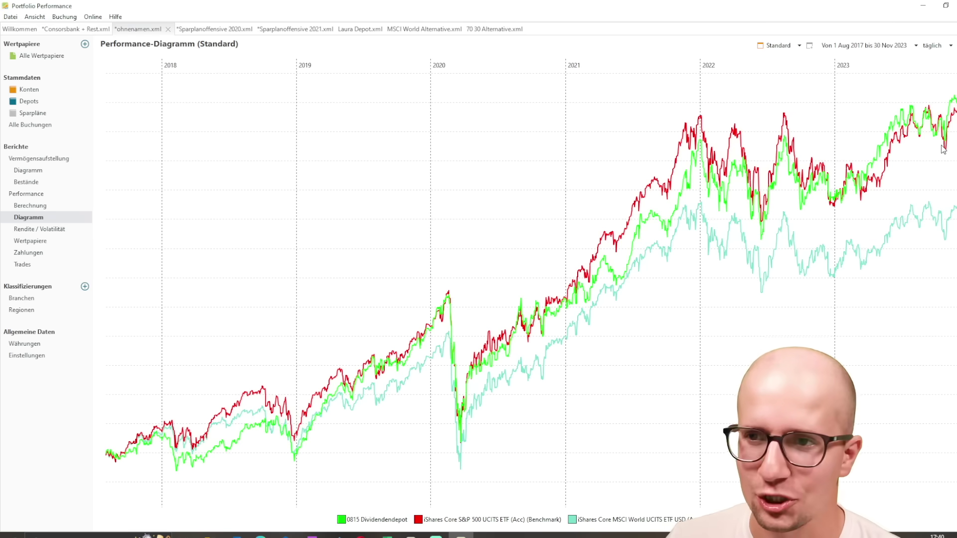
click(65, 31)
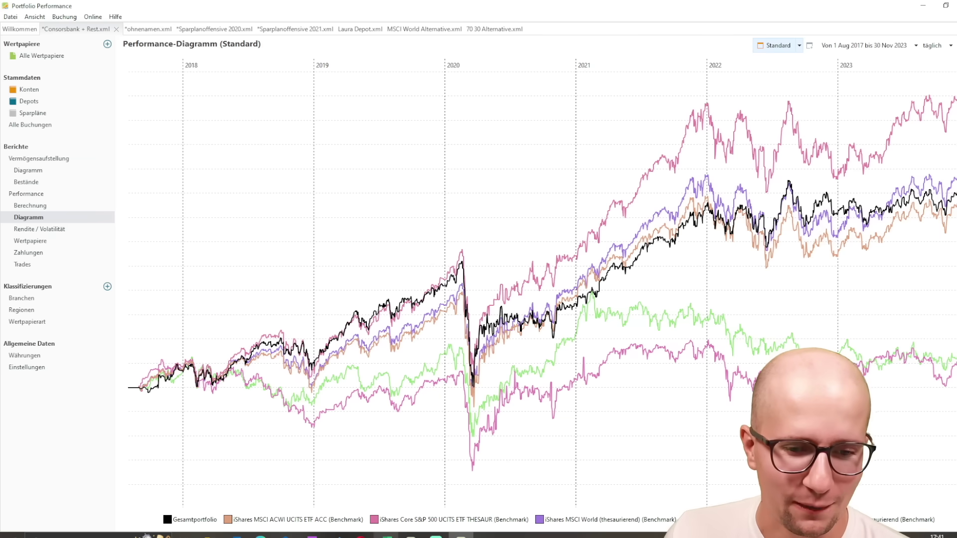
- Switch to the Excel workbook and examine the November Comdirect and Consors+Rest figures on the 50.000€ 2023 sheet
click(386, 535)
scroll(229, 335, down, 2)
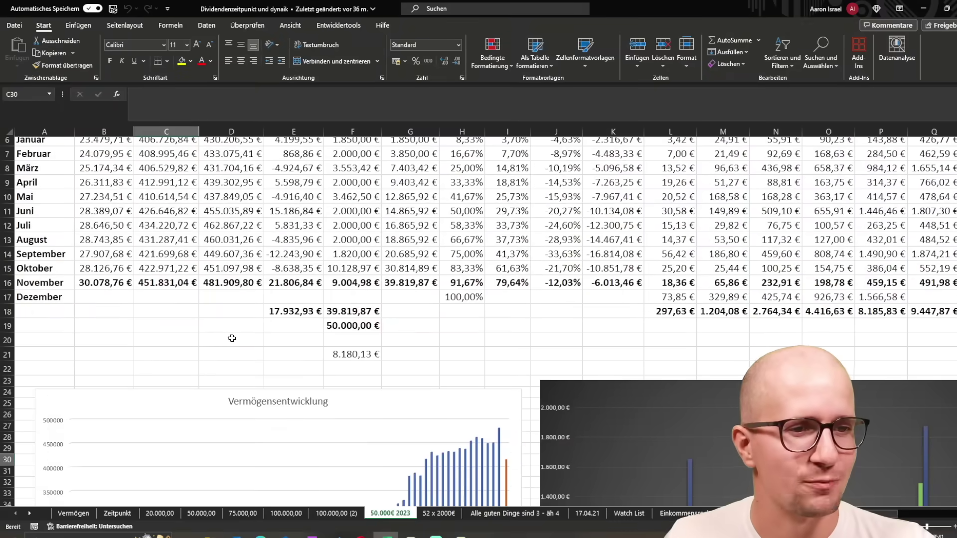
scroll(143, 325, up, 1)
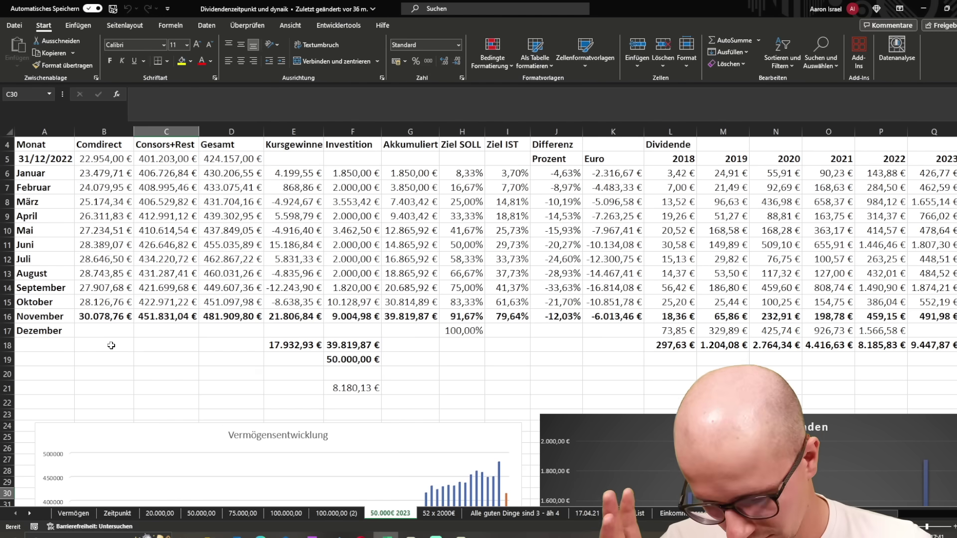
click(99, 322)
click(105, 348)
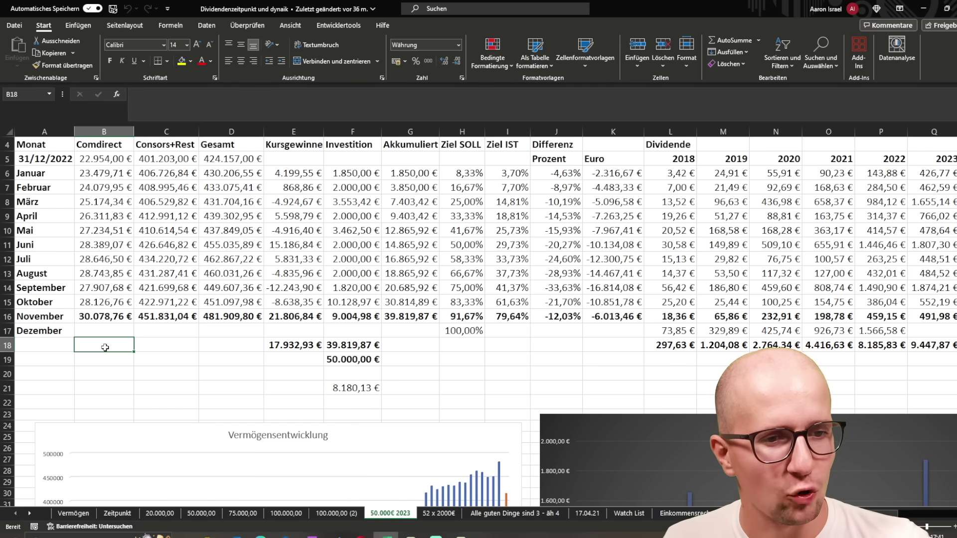
key(Right)
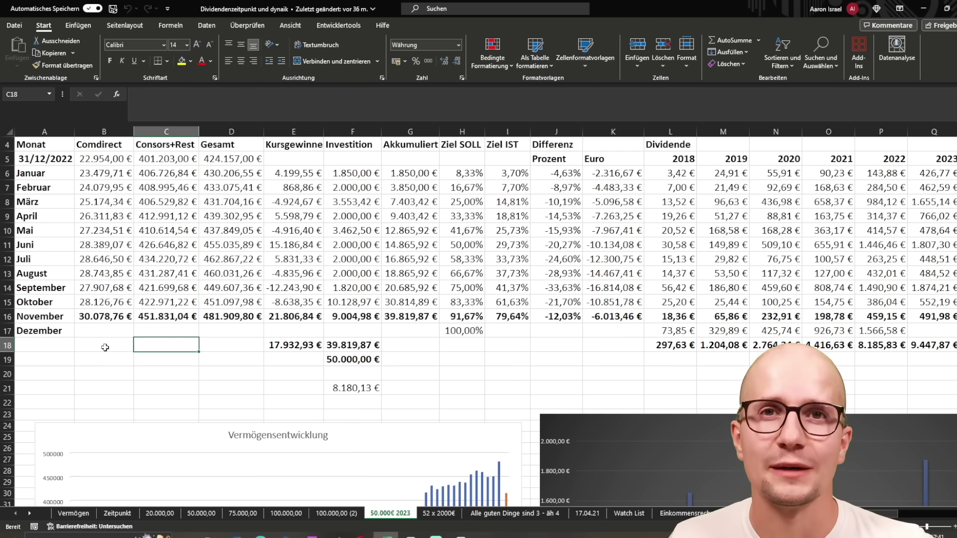
- Examine the November Gesamt, Kursgewinne, Investition, Akkumuliert, Ziel and Differenz figures on the 50.000€ 2023 sheet
key(Right)
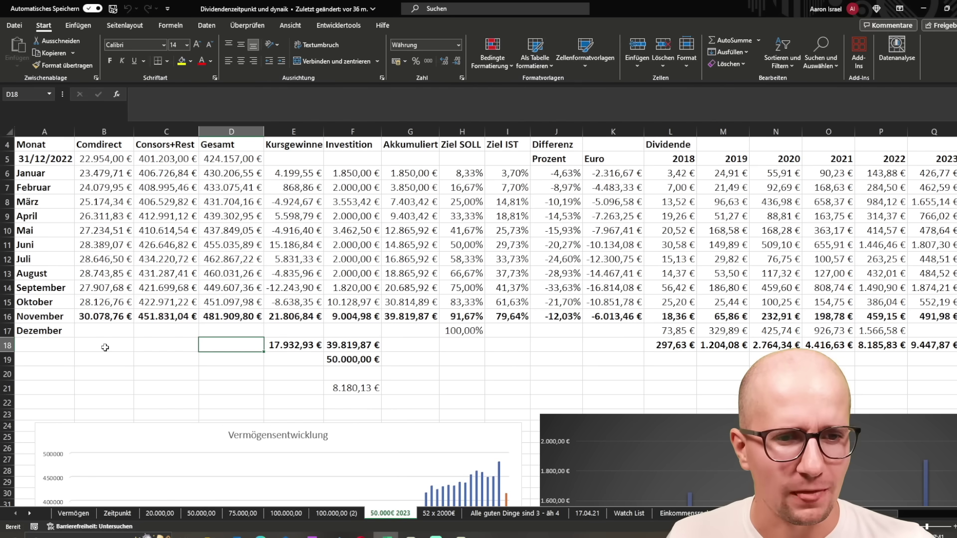
key(Up)
key(Right)
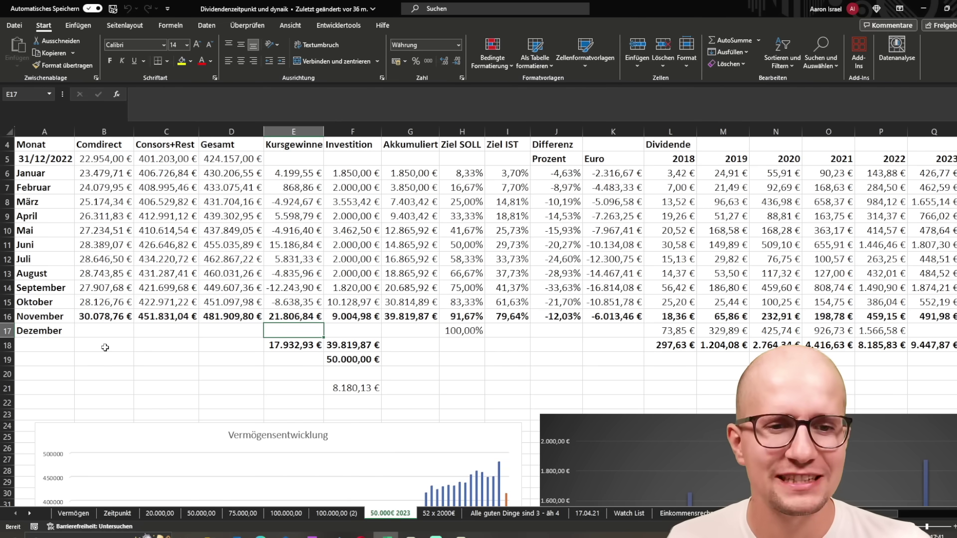
key(Right)
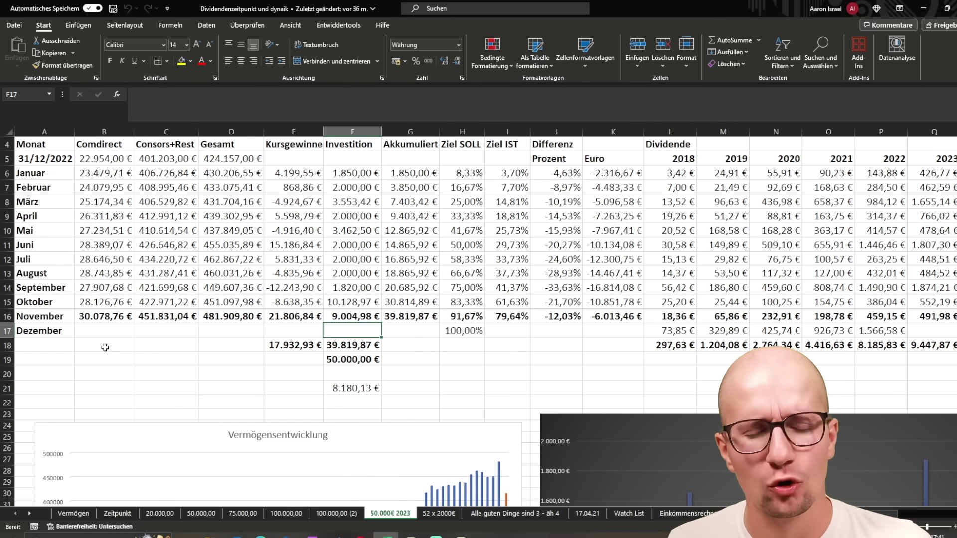
key(Right)
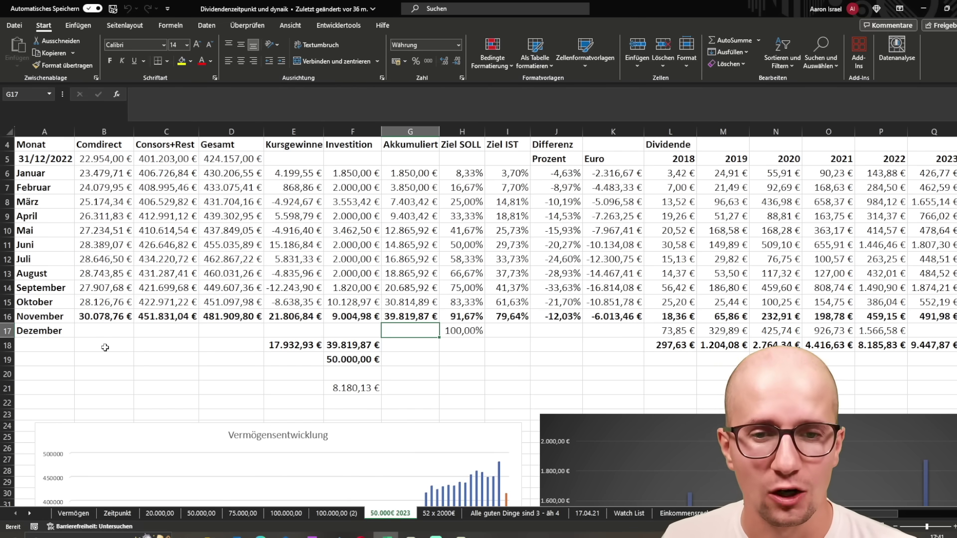
key(Right)
key(Right)
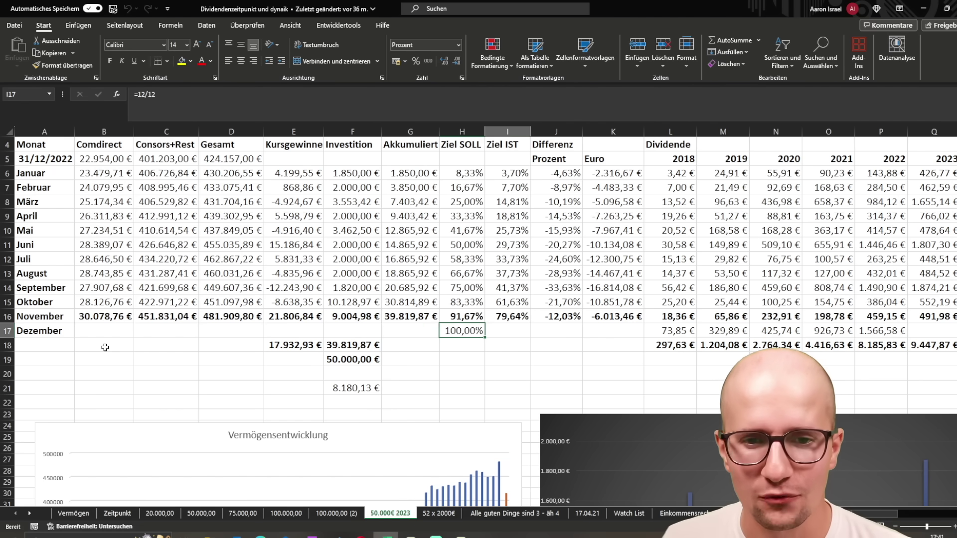
key(Up)
key(Right)
key(Right)
key(Down)
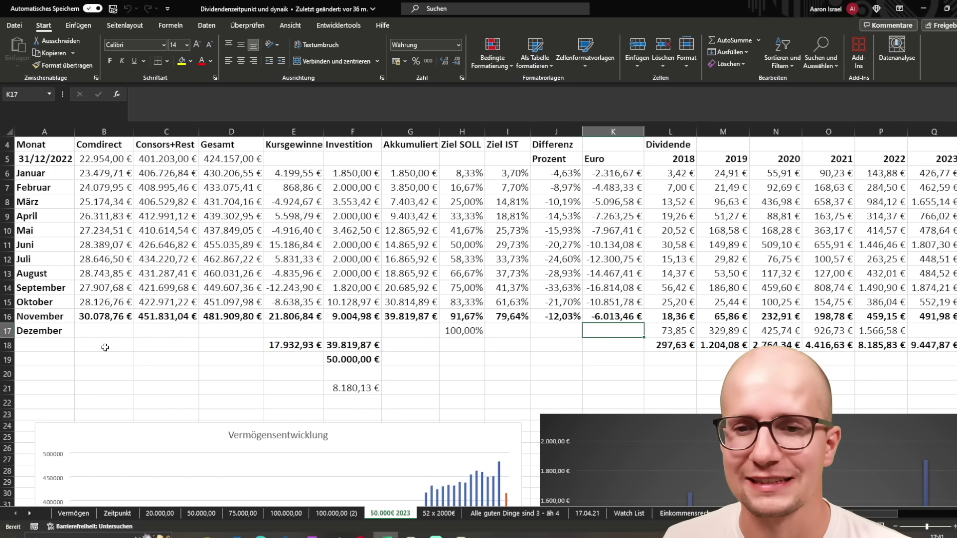
key(Up)
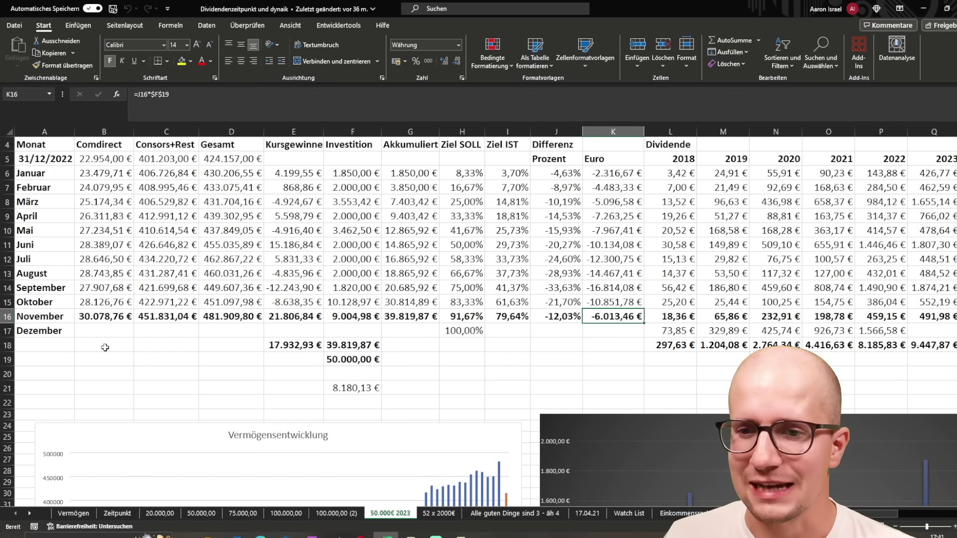
- Examine the November dividends and yearly dividend totals, comparing the 2022 and 2023 columns
key(Right)
key(Right)
key(Right)
key(Right)
key(Right)
key(Right)
key(Right)
key(Right)
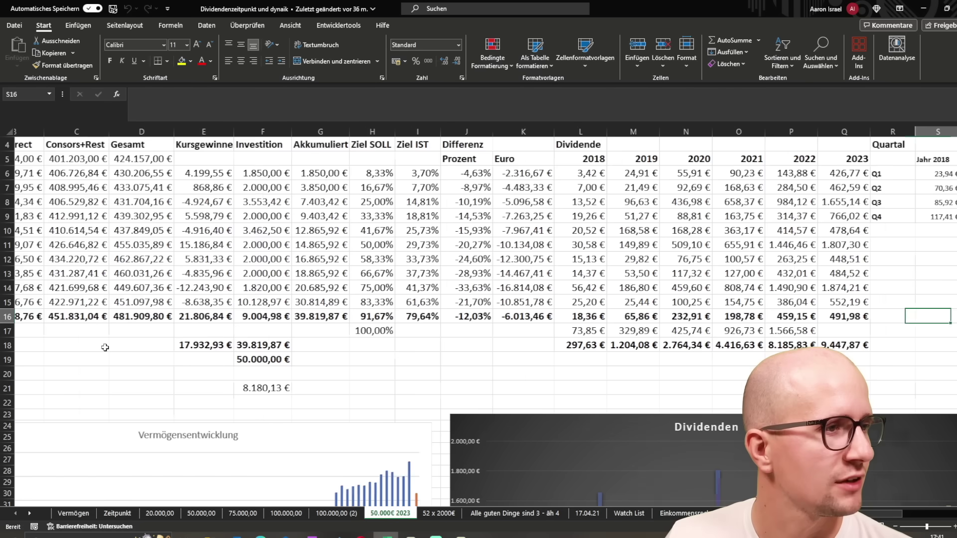
key(Left)
key(Down)
key(Down)
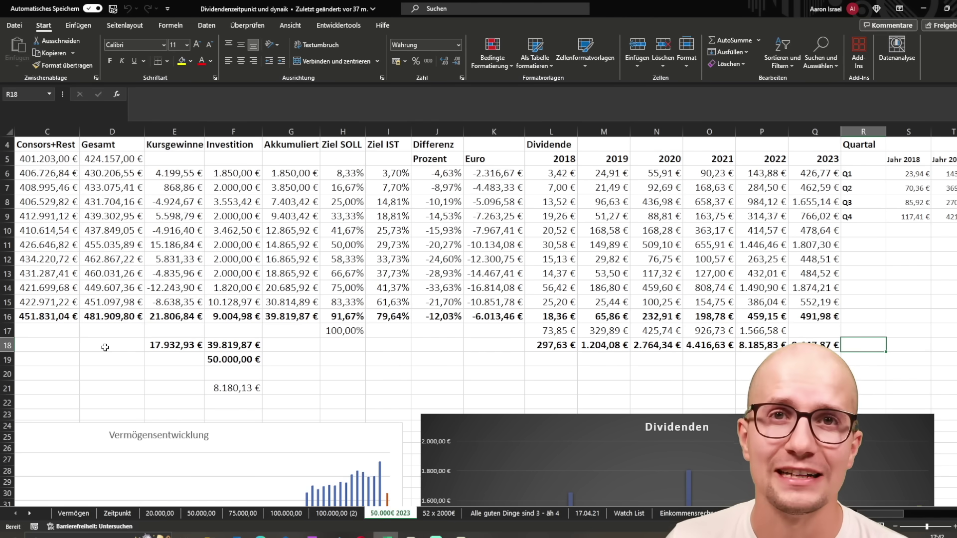
key(Up)
key(Up)
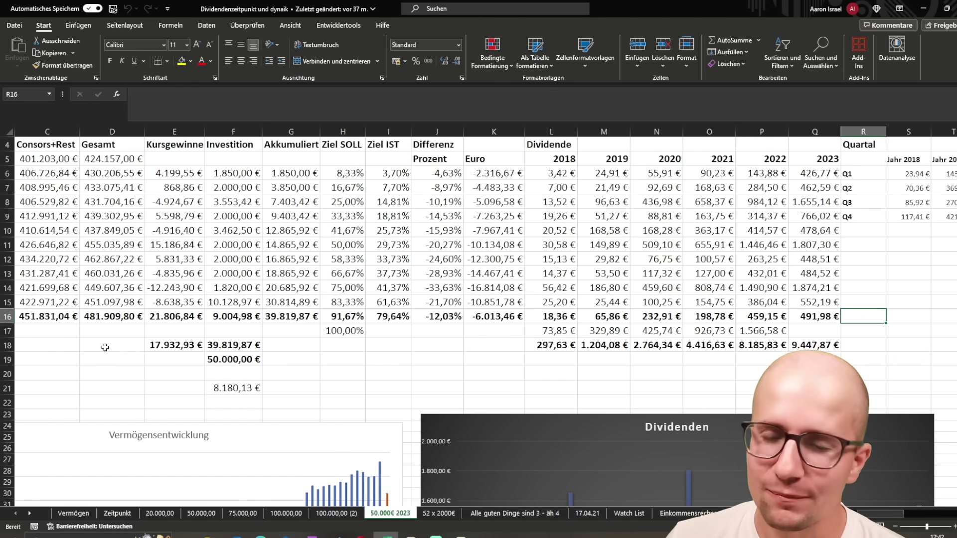
key(Left)
key(Left)
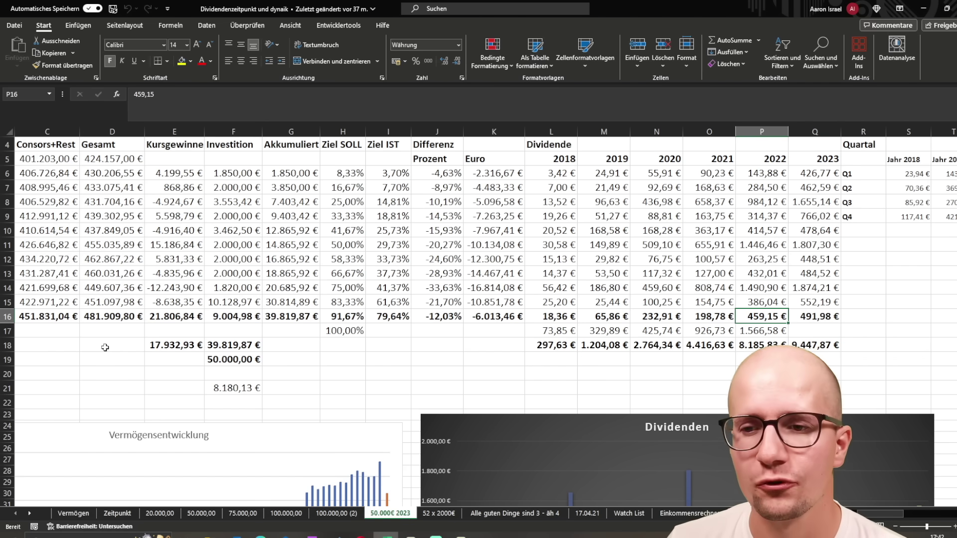
- Calculate the ratio of November 2023 to November 2022 dividends in R16 with =1/P16*Q16
key(Right)
key(Right)
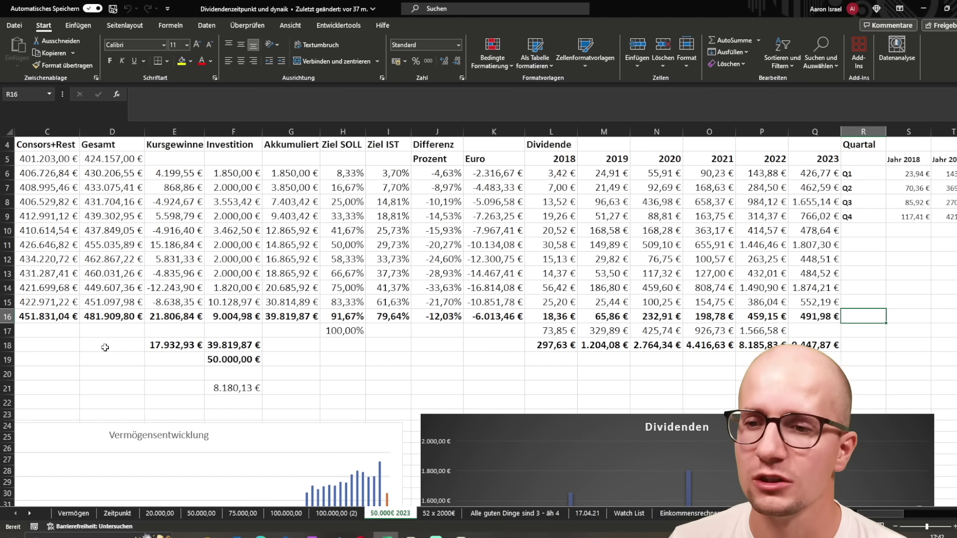
text(=)
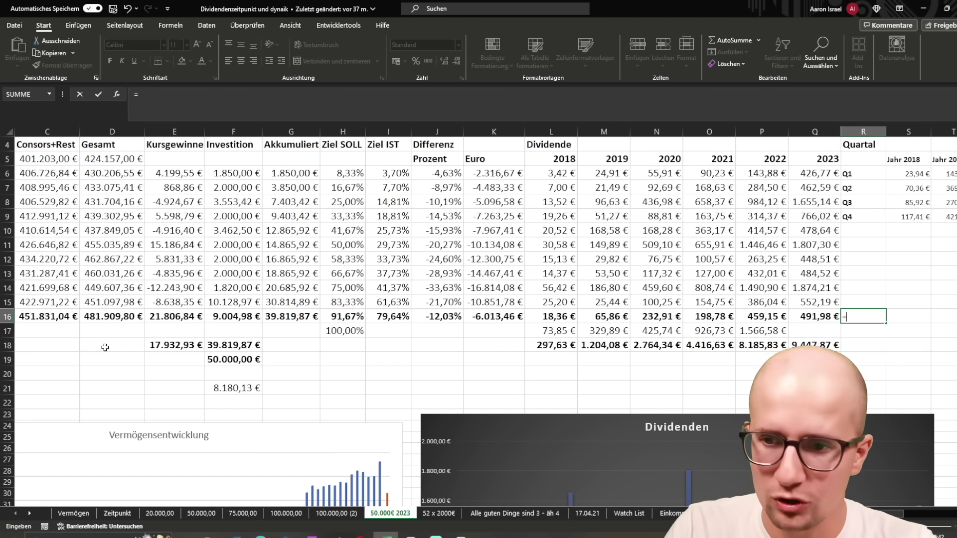
text(1/)
key(Left)
key(Left)
text(*)
key(Left)
key(ctrl+Return)
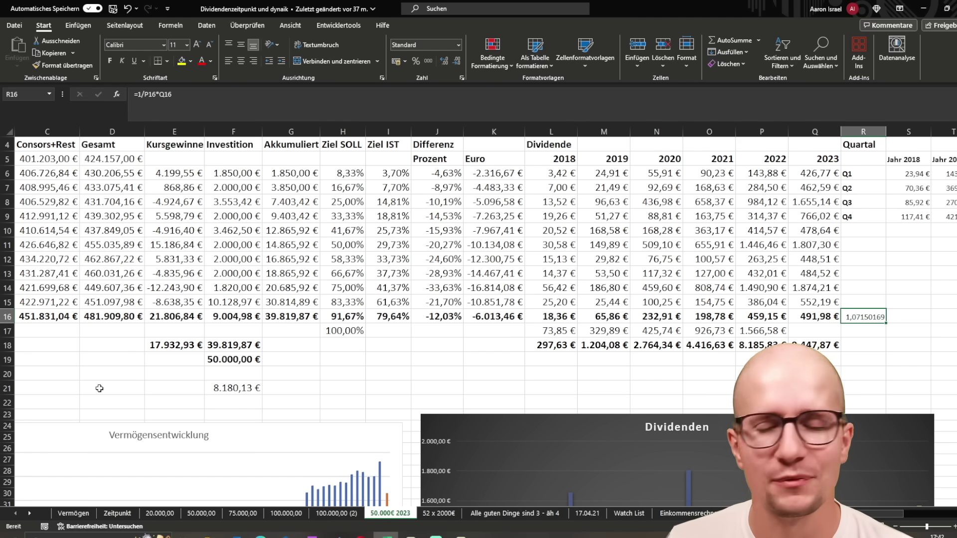
- Clear the temporary ratio calculation from the cell beside the November 2023 dividend
key(Up)
key(shift+Down)
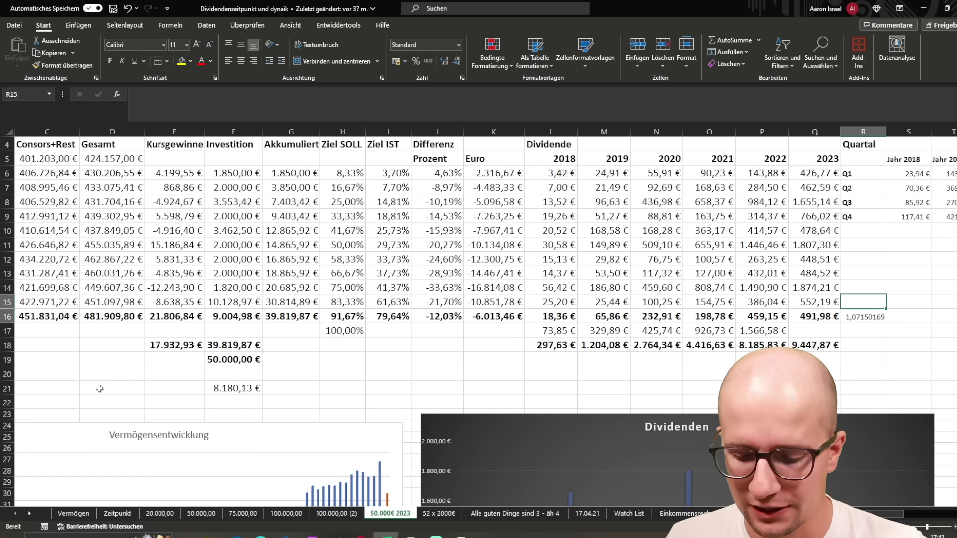
key(Delete)
key(Down)
key(Down)
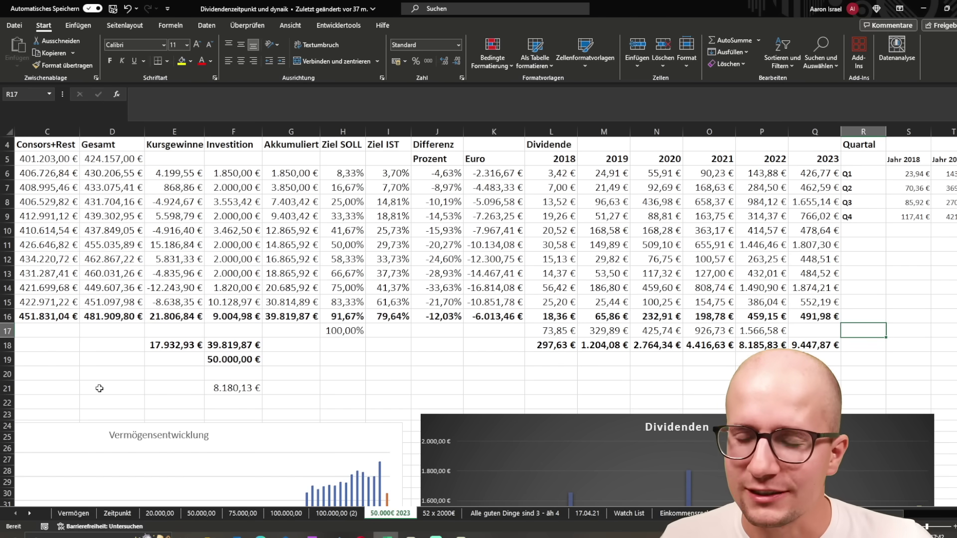
- Check the December dividend row and compare the yearly dividend totals for 2022 and 2023
key(Left)
key(Left)
key(Right)
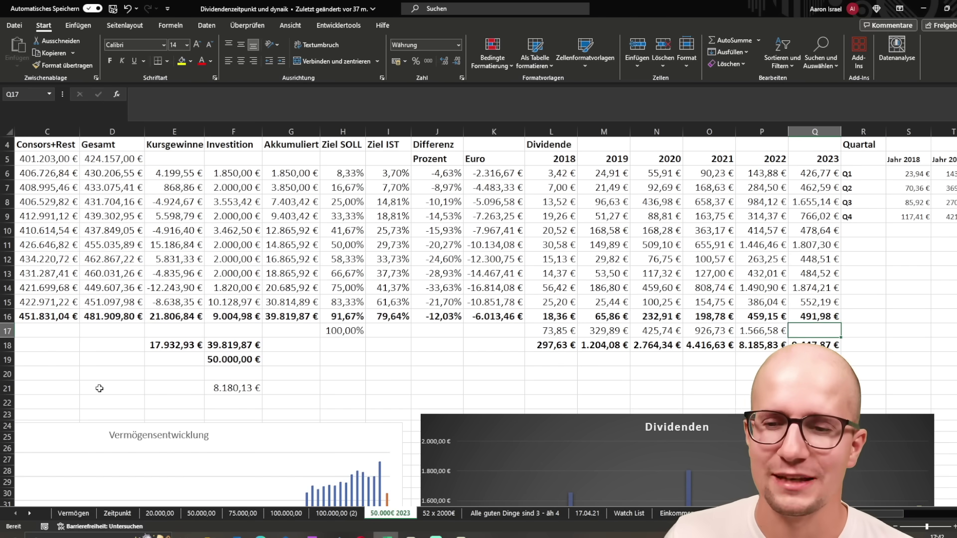
key(Down)
key(Down)
key(Down)
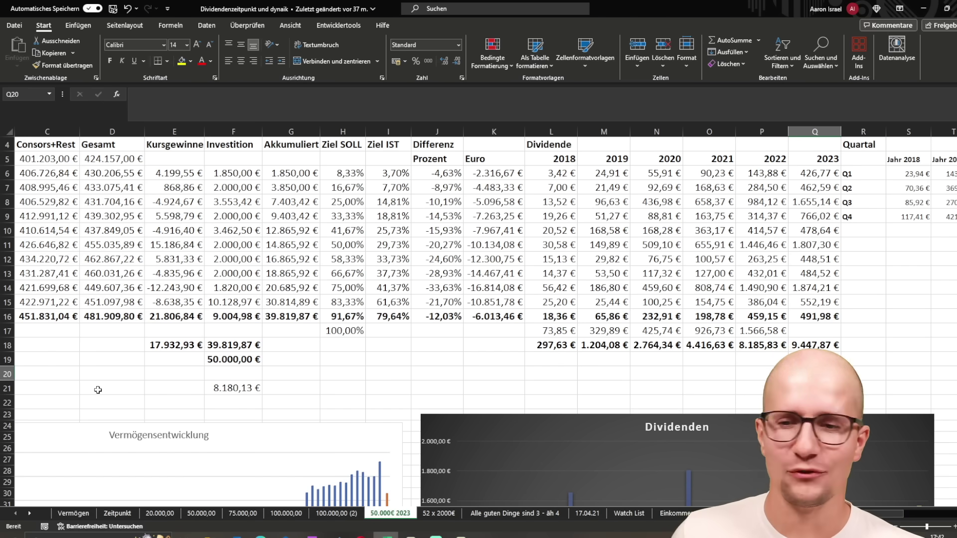
scroll(572, 264, down, 1)
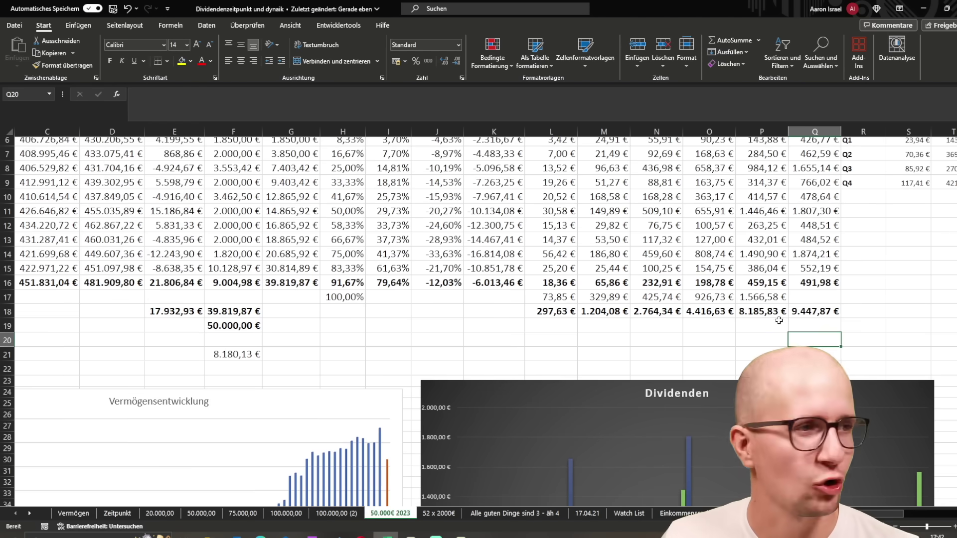
key(Up)
key(Up)
click(873, 283)
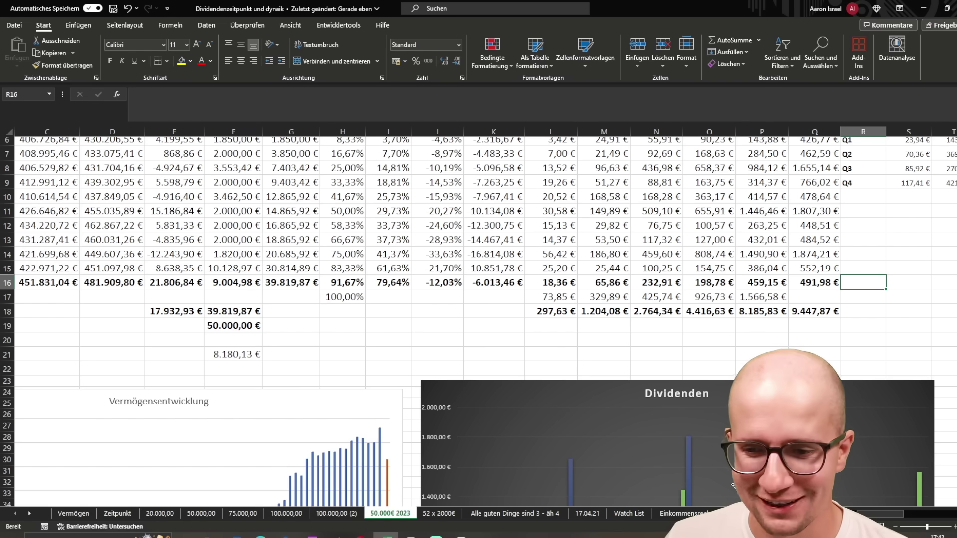
- Examine the Vermögensentwicklung chart and the November Kursgewinne figure
scroll(869, 518, left, 2)
scroll(266, 362, down, 5)
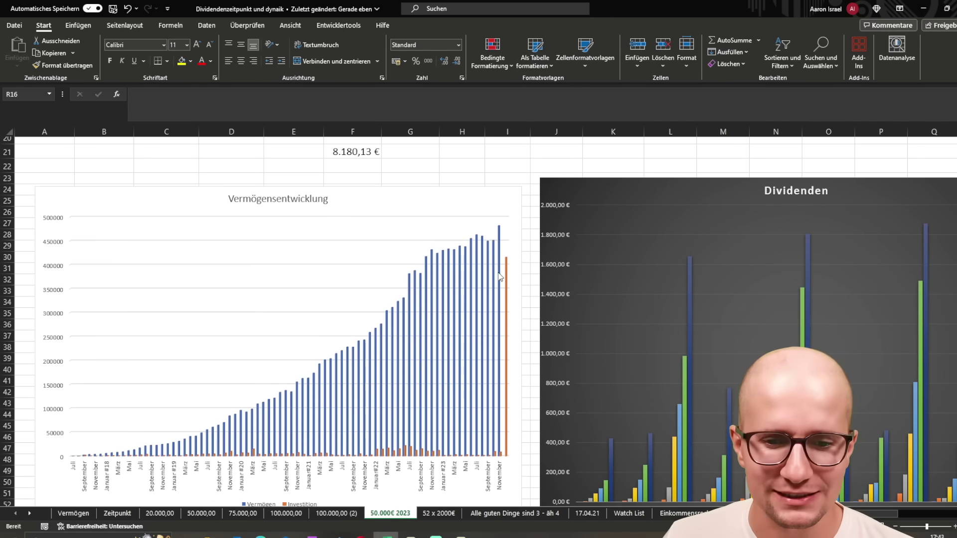
scroll(496, 247, up, 3)
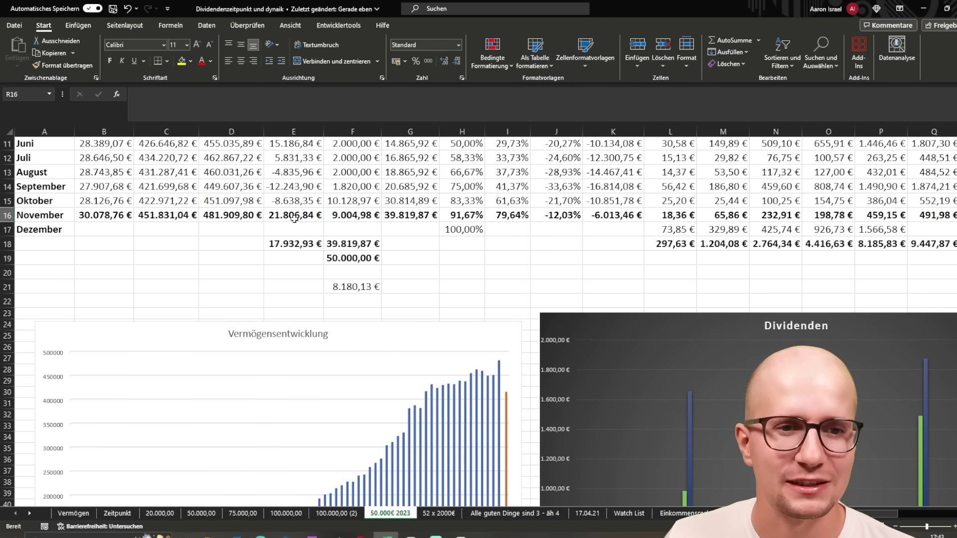
click(294, 218)
click(566, 278)
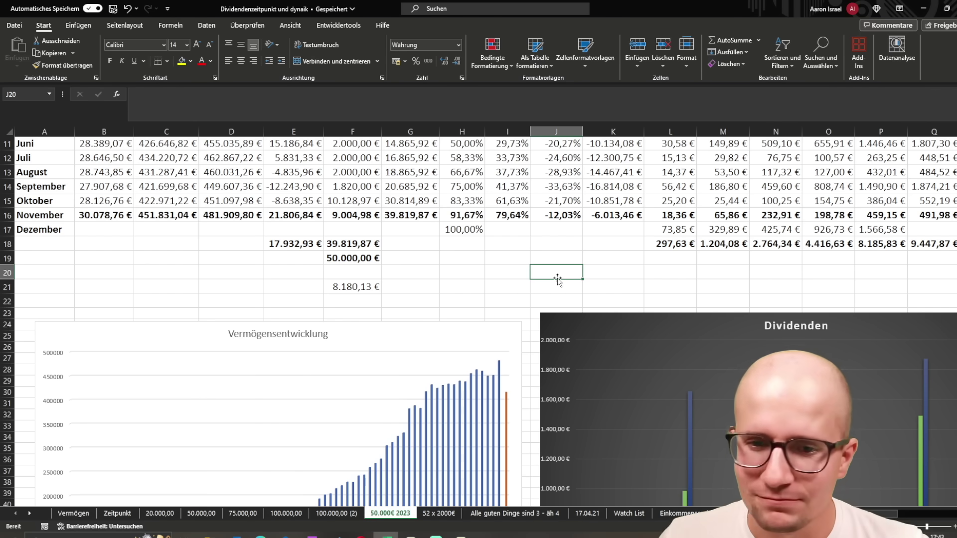
- Examine the monthly bars of all years in the Dividenden chart and check them against the dividend table
scroll(578, 289, down, 1)
scroll(578, 288, down, 3)
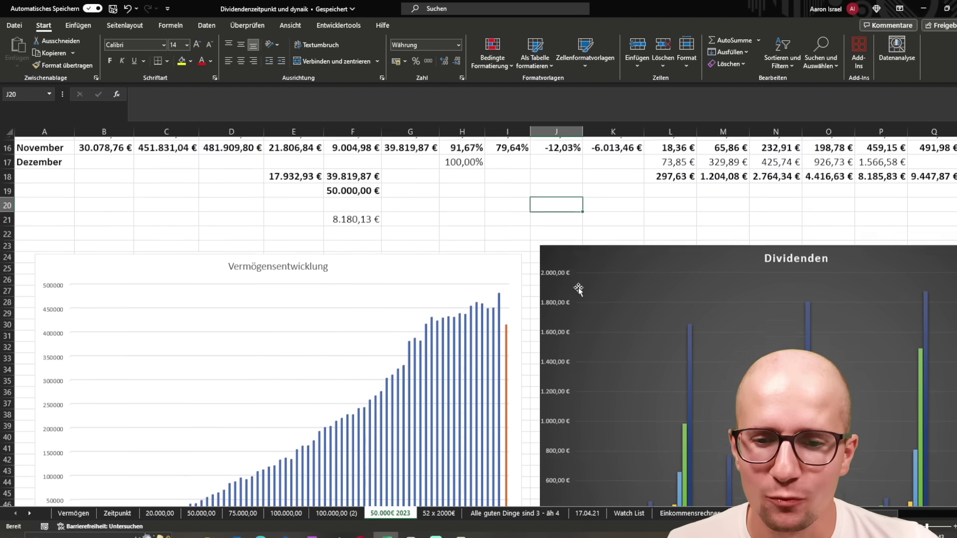
scroll(606, 323, down, 1)
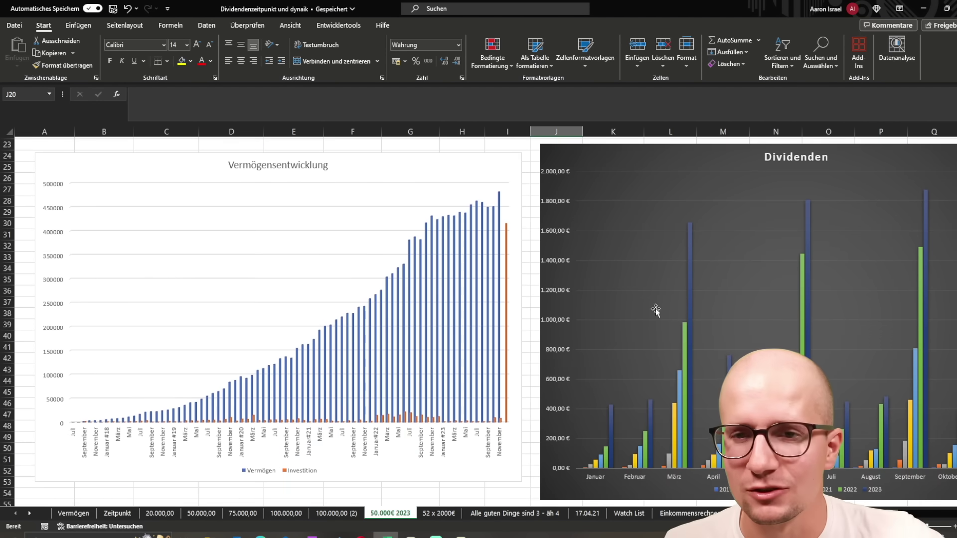
drag(852, 514, 869, 514)
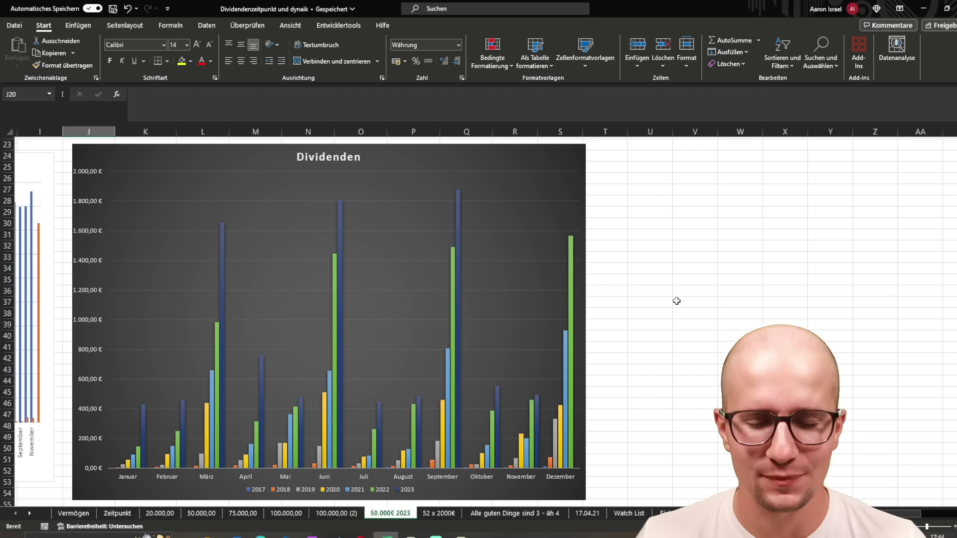
scroll(676, 301, up, 5)
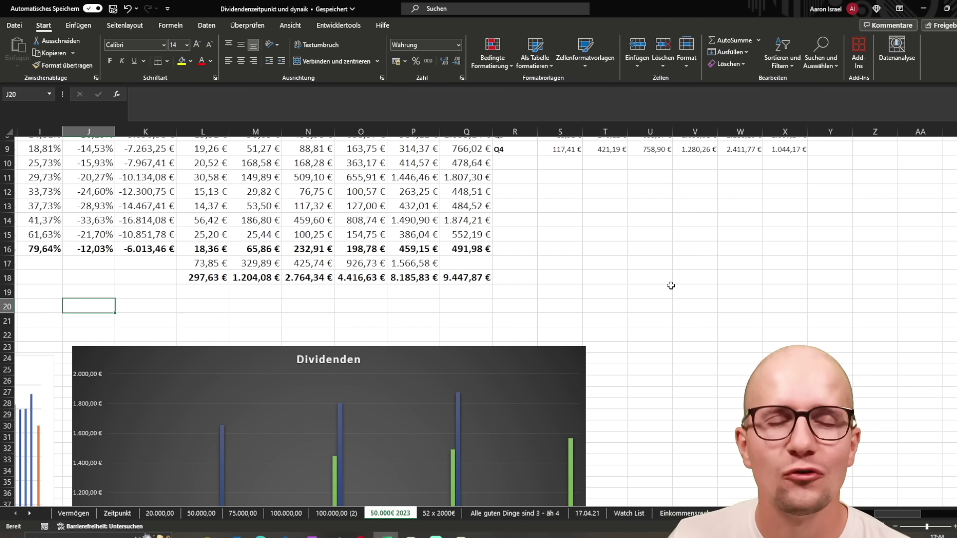
scroll(671, 286, down, 4)
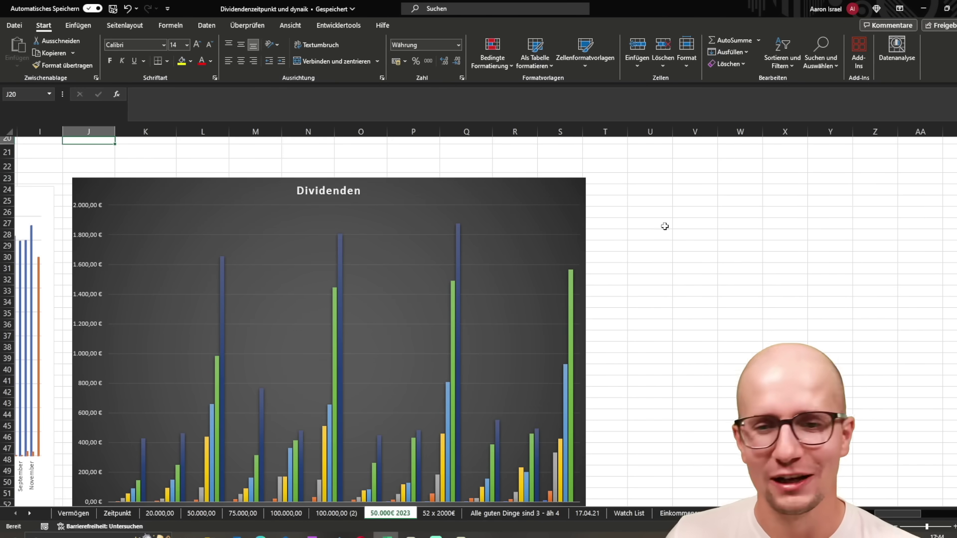
- Review the quarterly dividend table and the 2023 dividend figures from November down to the yearly total
scroll(638, 319, up, 5)
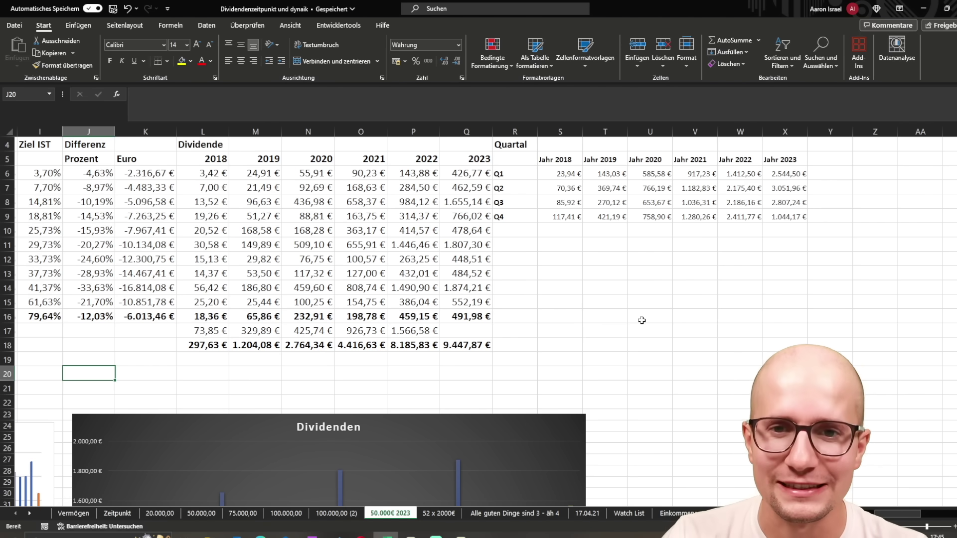
scroll(576, 334, up, 1)
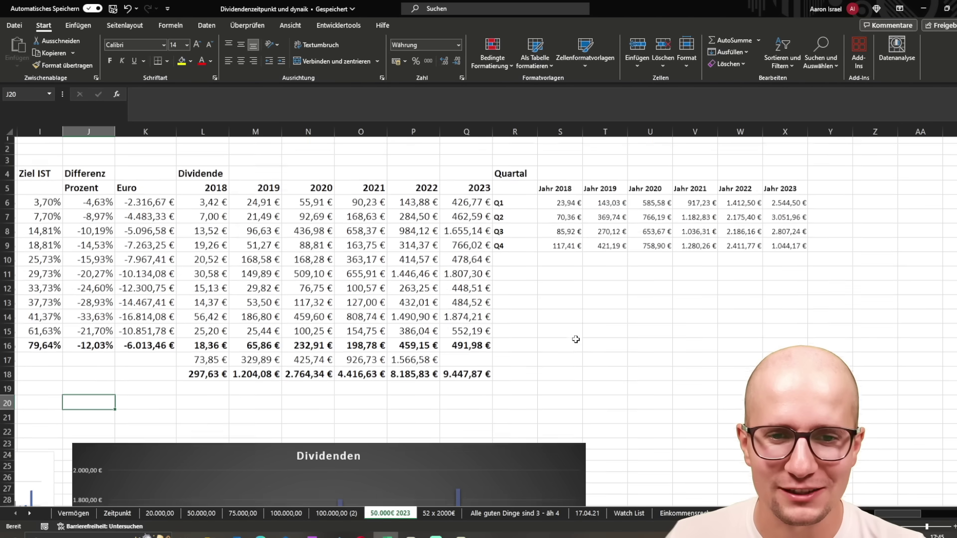
drag(468, 338, 489, 385)
click(617, 350)
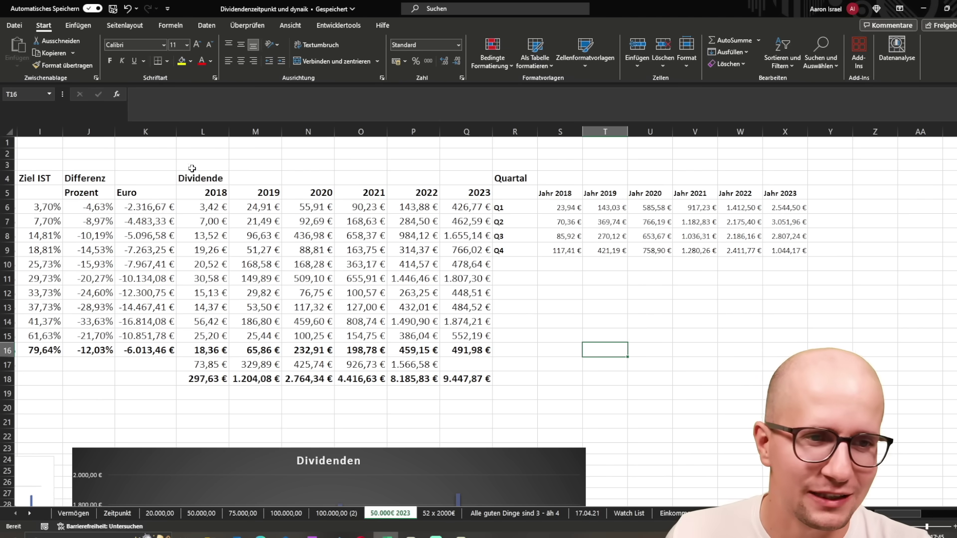
- Highlight the 2018 dividend column and the November dividends across the years to compare their growth
drag(219, 193, 219, 364)
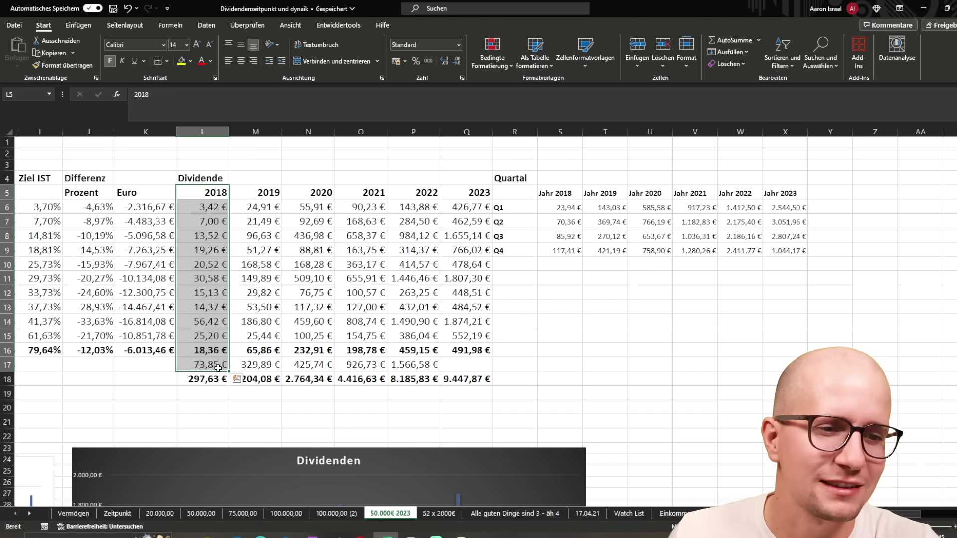
click(219, 365)
key(Up)
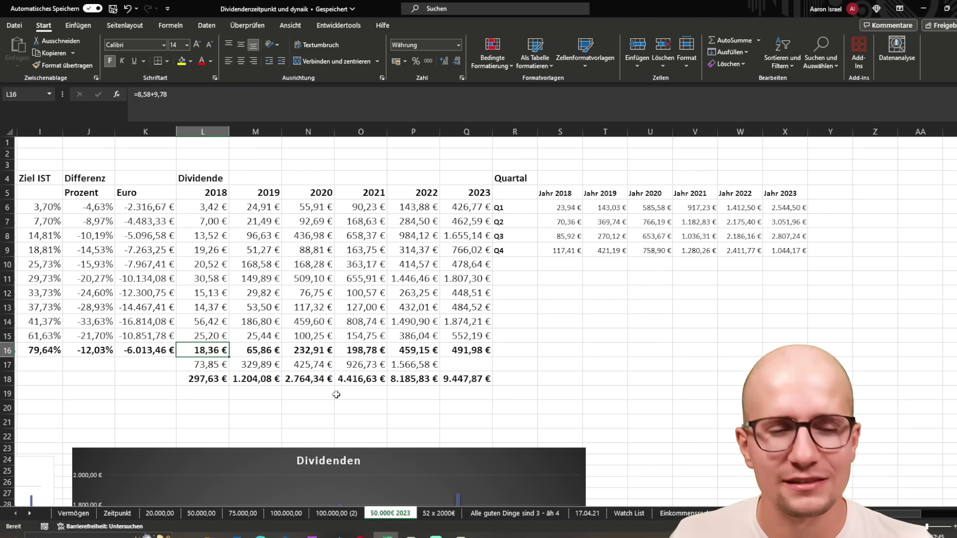
click(304, 350)
click(200, 350)
drag(199, 351, 503, 353)
click(514, 321)
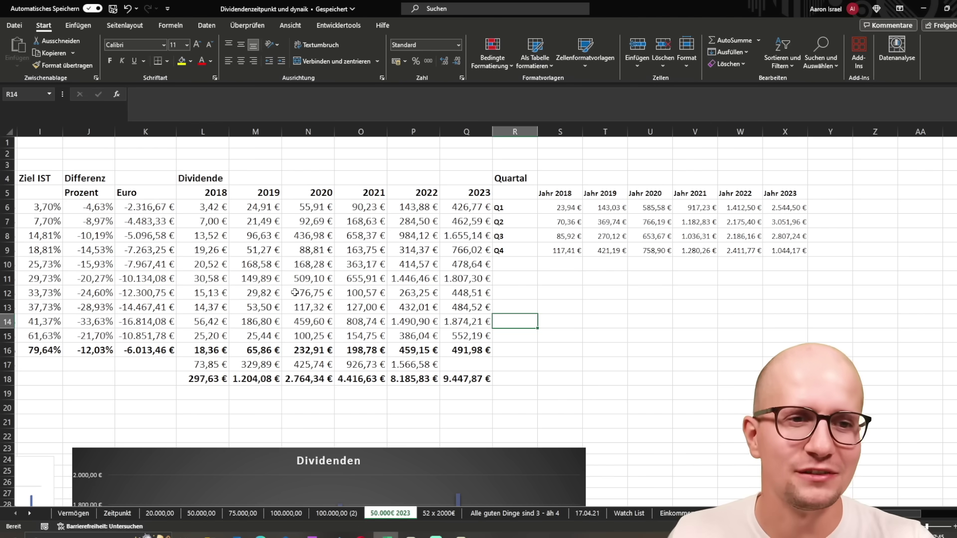
- Highlight the whole monthly dividend table from 2018 to 2023, including the yearly totals, for an overall review
drag(163, 193, 463, 360)
click(529, 363)
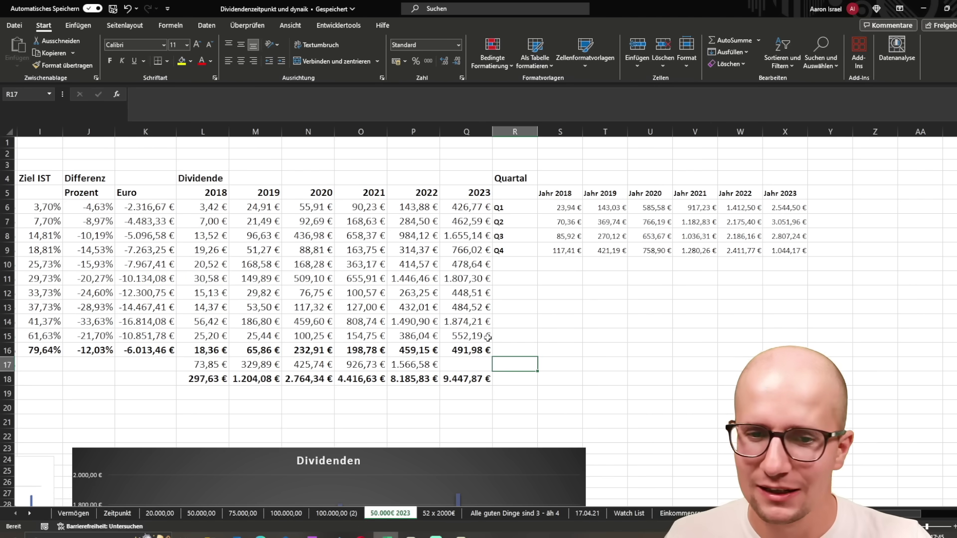
drag(149, 192, 468, 381)
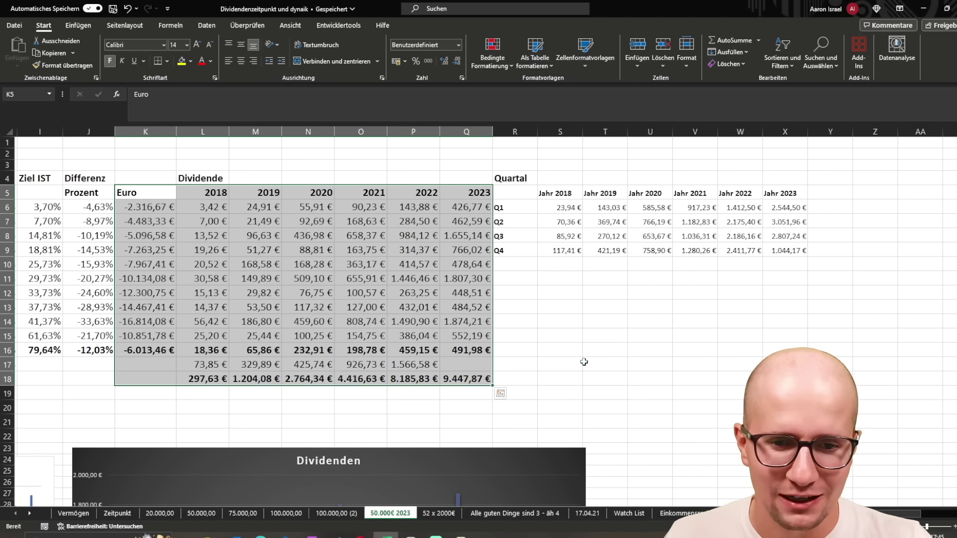
click(599, 359)
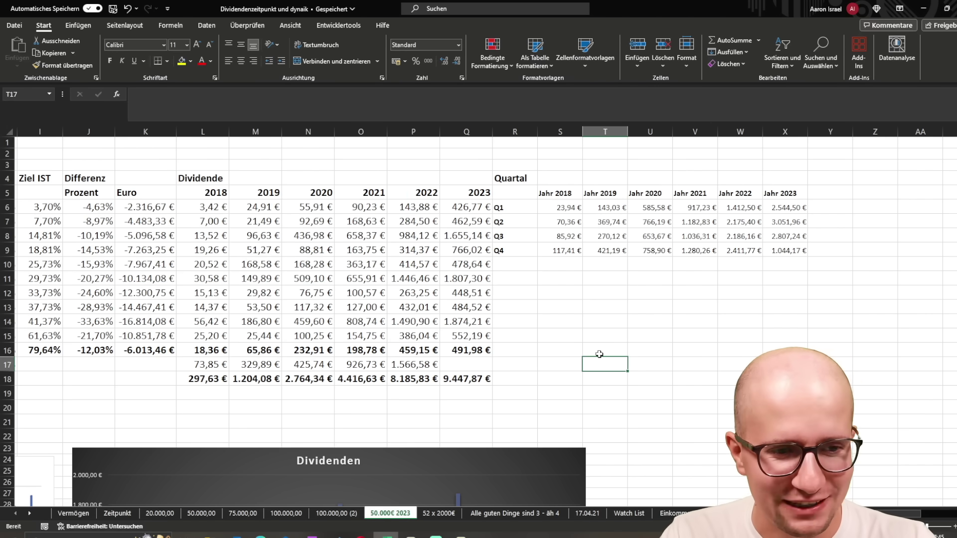